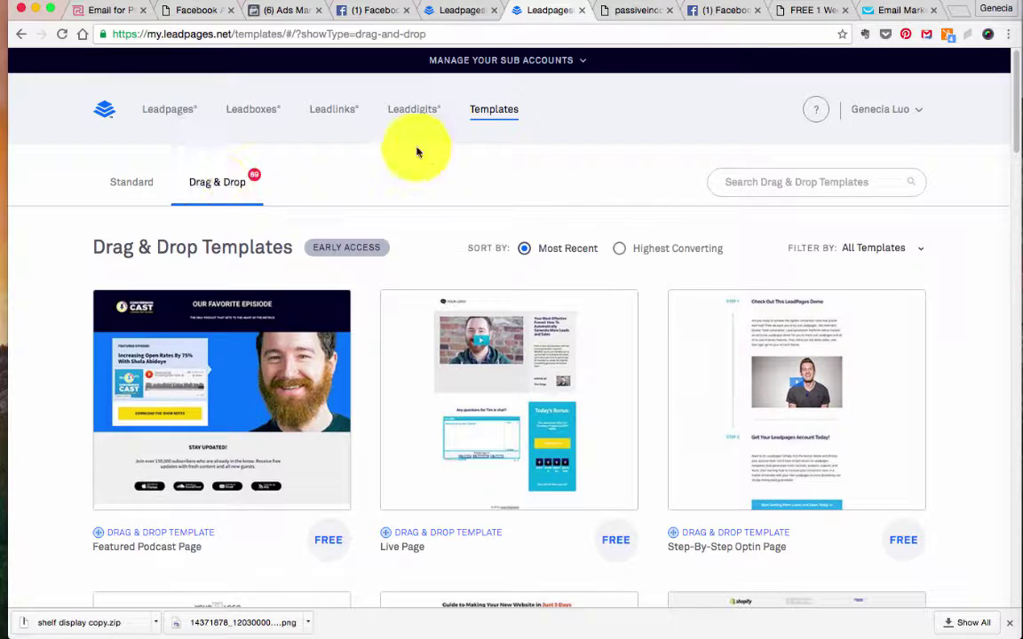
- Review the published Passive Income for Girls landing page, from its logo and headline down to the call to action
click(627, 12)
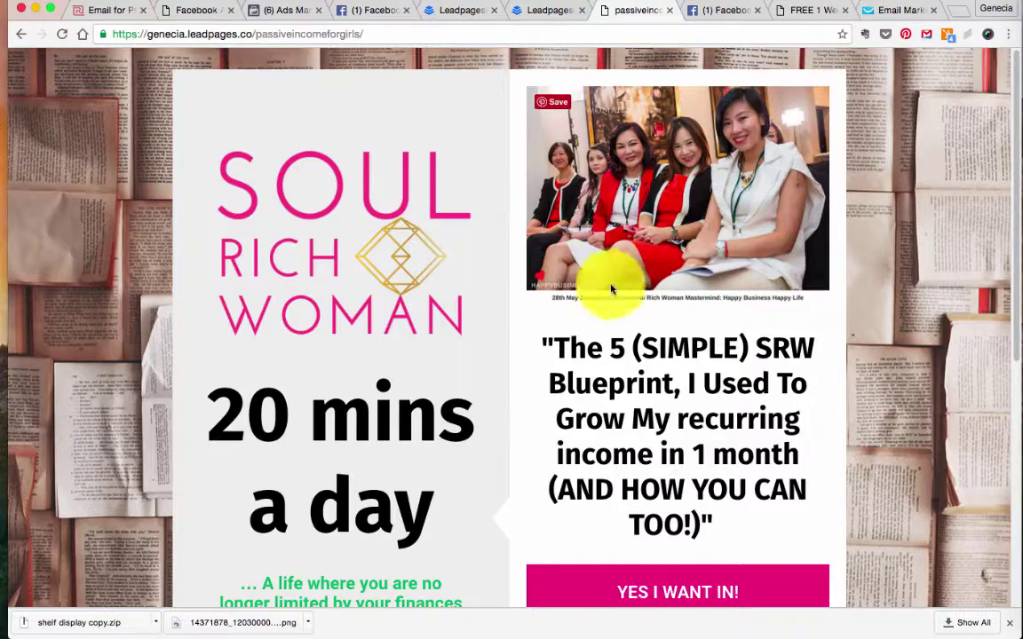
scroll(681, 230, down, 5)
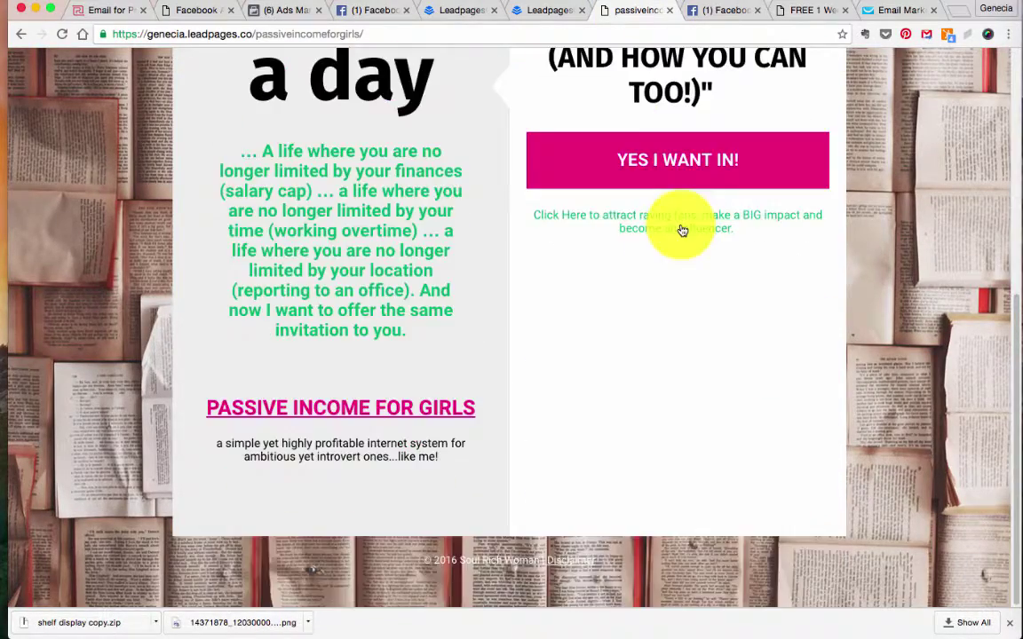
scroll(681, 230, up, 4)
scroll(681, 230, down, 3)
scroll(680, 230, up, 4)
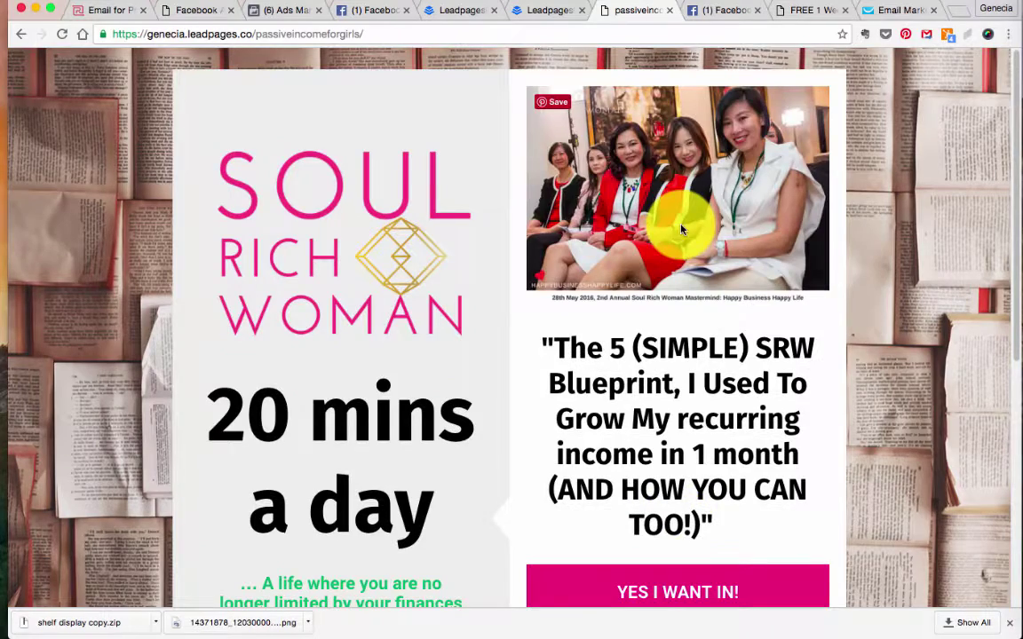
scroll(674, 222, down, 5)
- Open the landing page's "YES I WANT IN!" opt-in form, examine its headline and entry fields, and close it
click(672, 162)
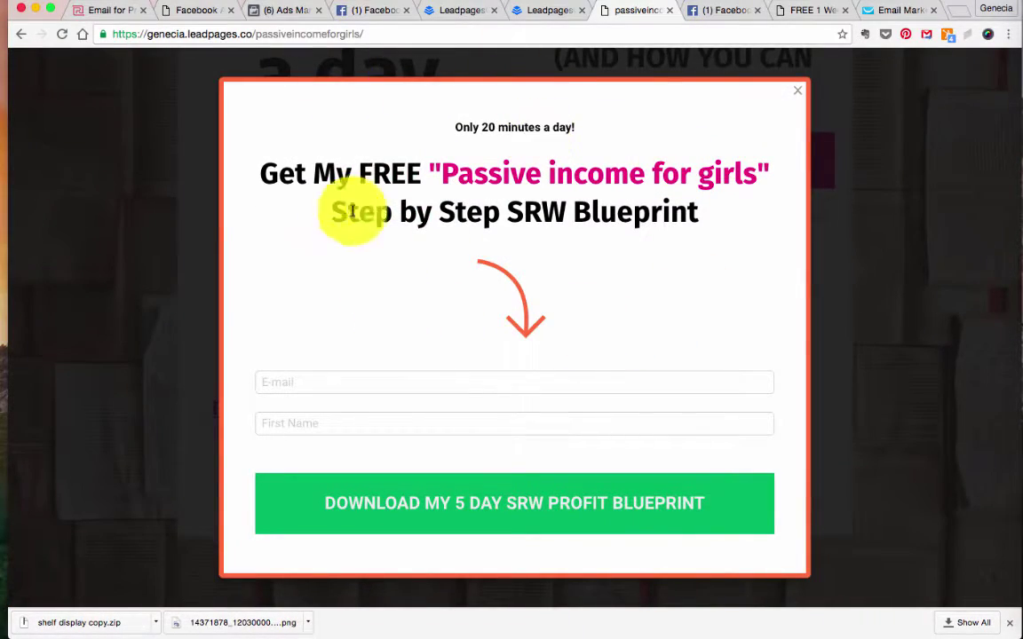
drag(251, 169, 707, 211)
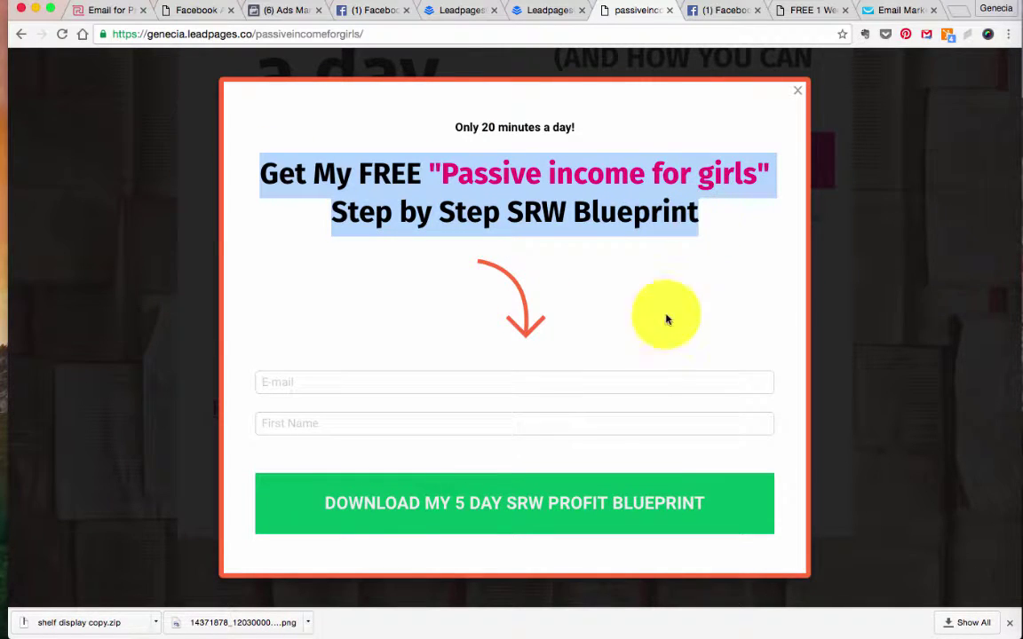
click(546, 384)
click(557, 426)
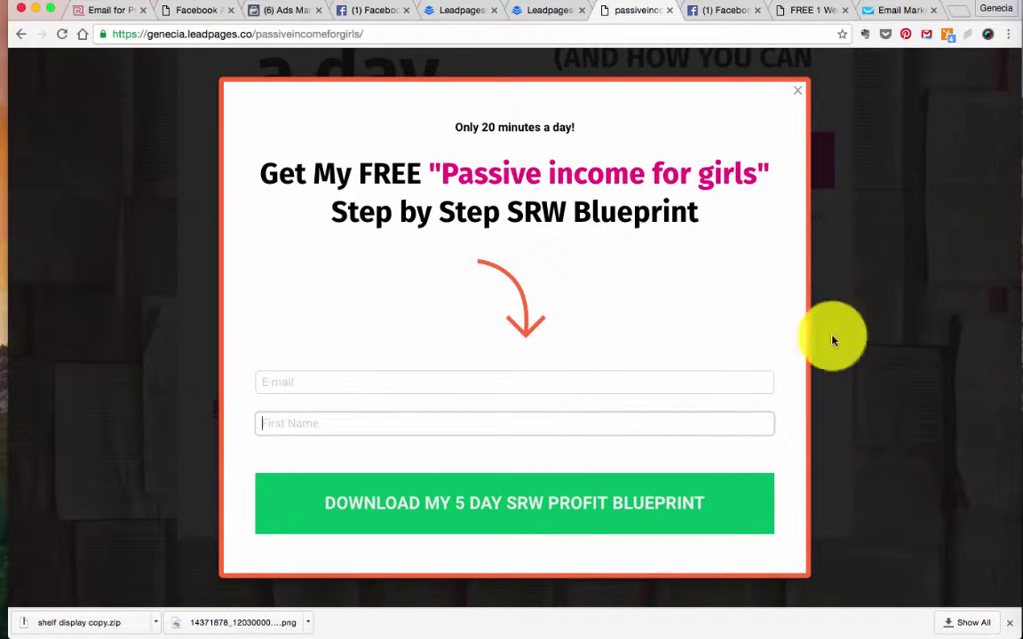
click(800, 94)
- Browse the Drag & Drop templates in Leadpages and set the list to show 96 per page
click(536, 11)
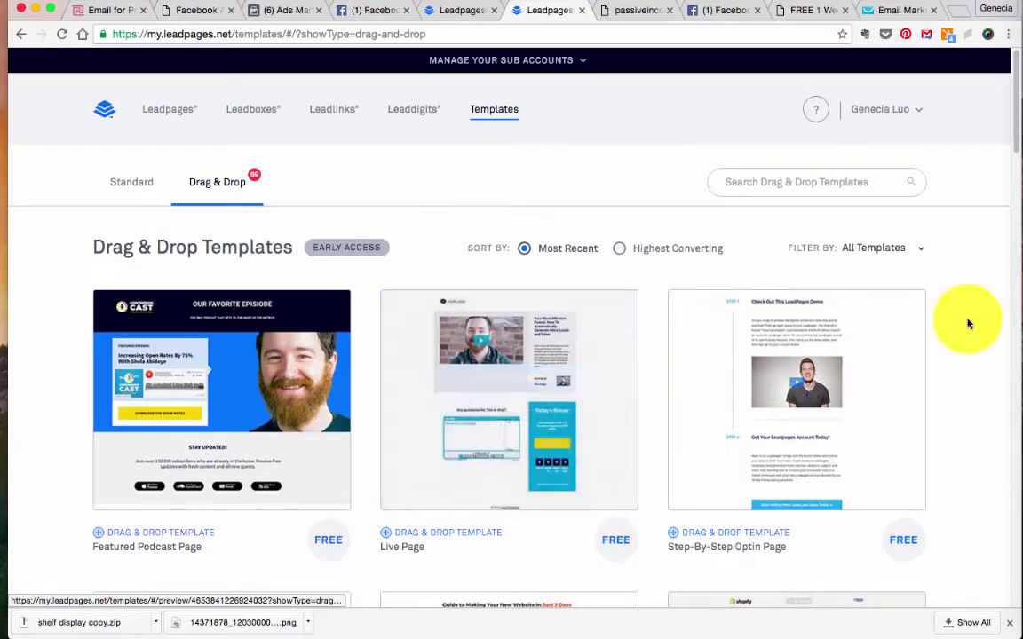
mouse_move(909, 343)
scroll(131, 365, down, 5)
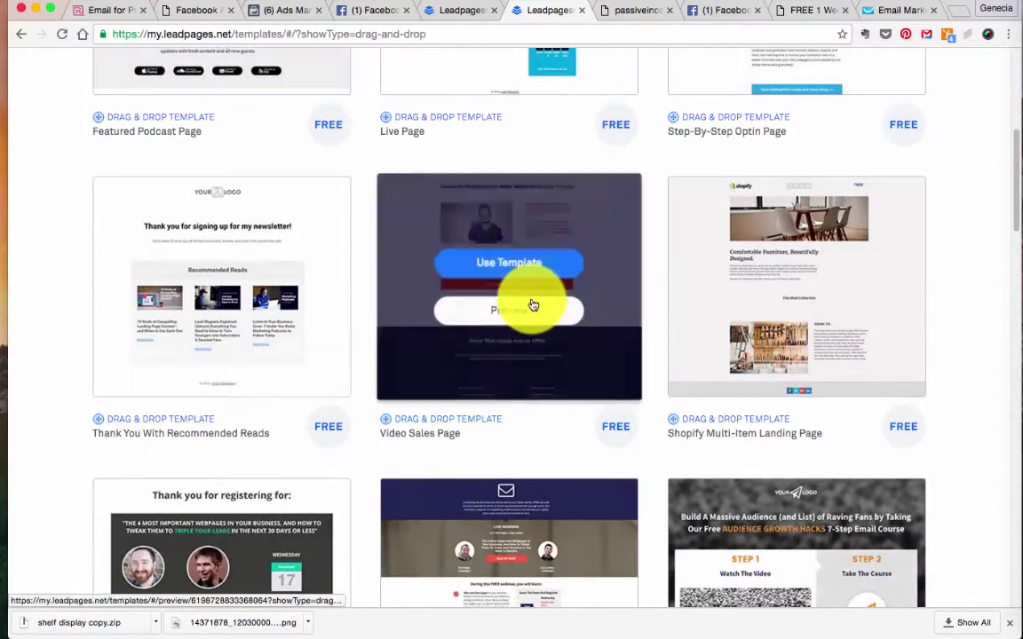
scroll(543, 359, down, 15)
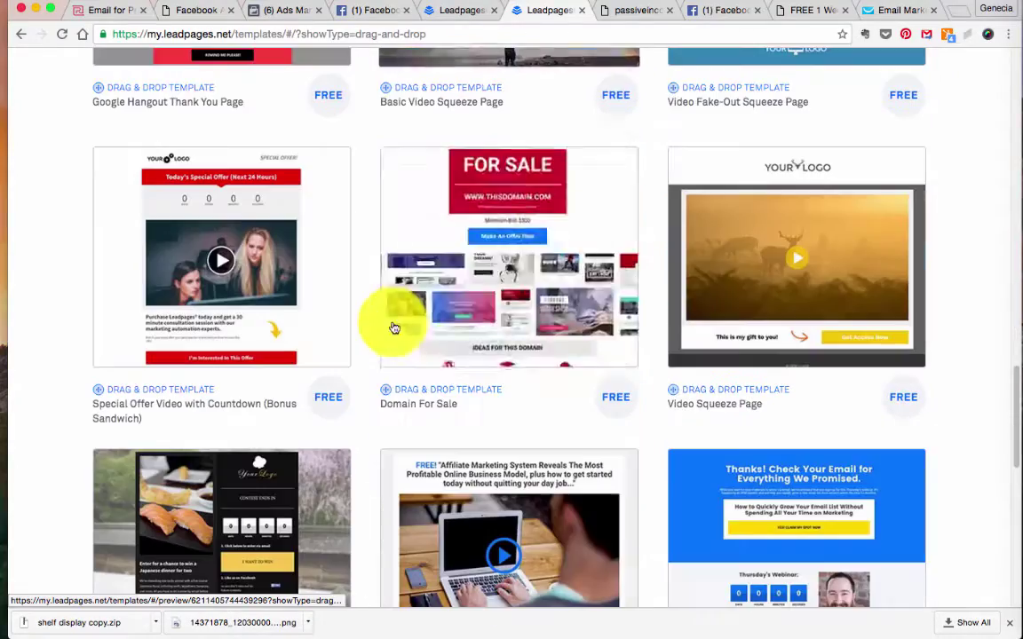
scroll(594, 389, up, 4)
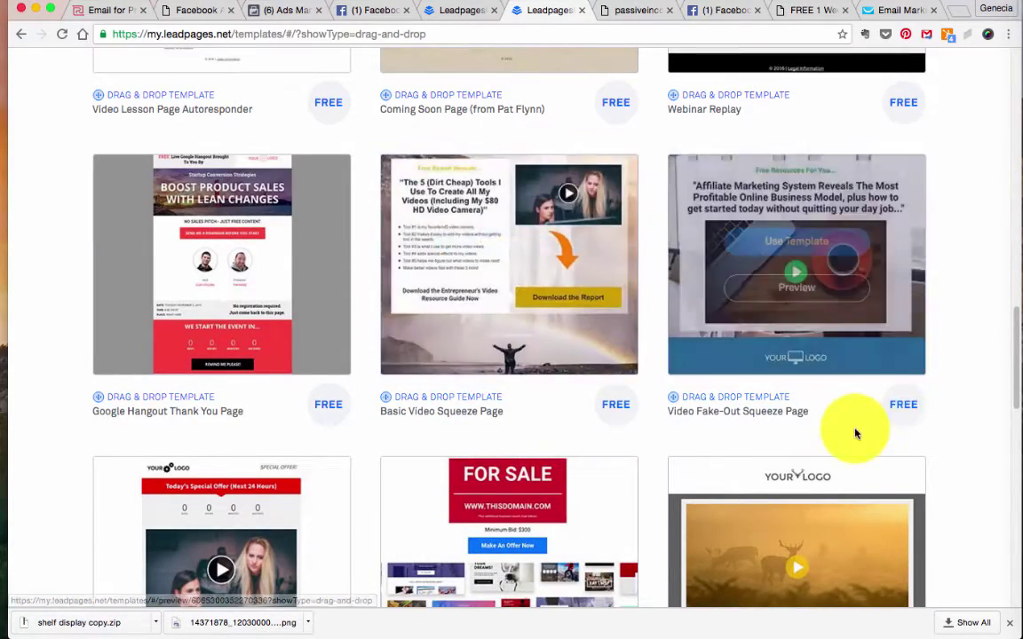
scroll(853, 433, down, 10)
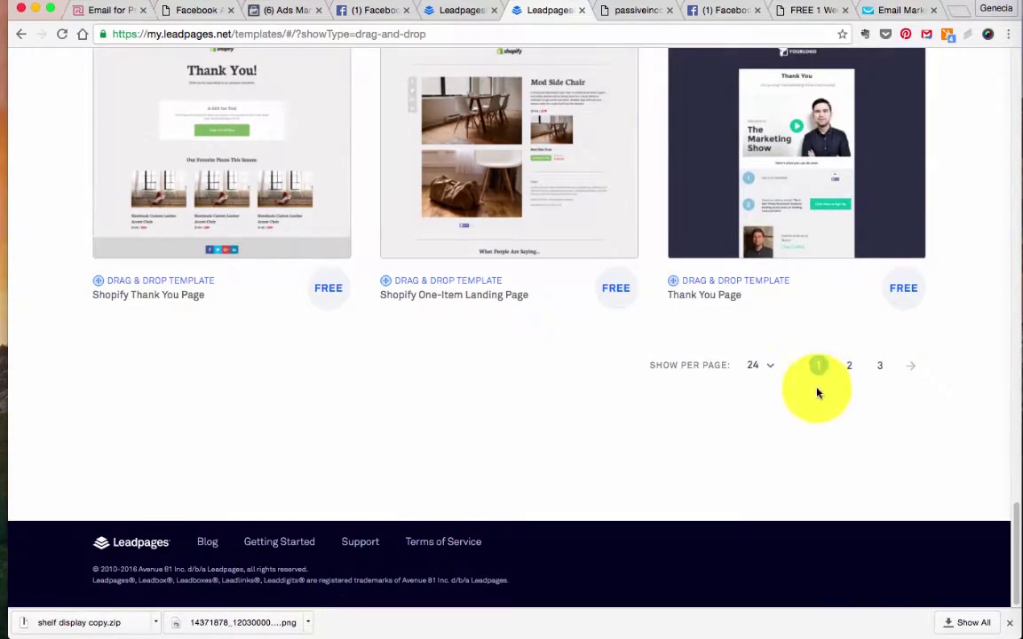
click(771, 370)
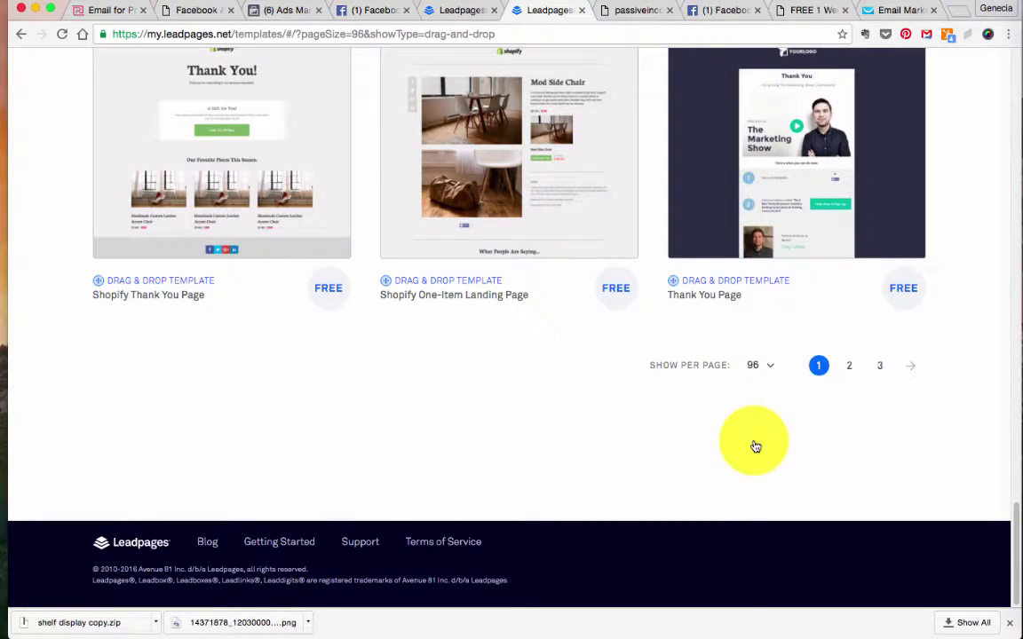
- Find the Not Found 404 Page template in the list and use it for a new page
scroll(566, 433, down, 6)
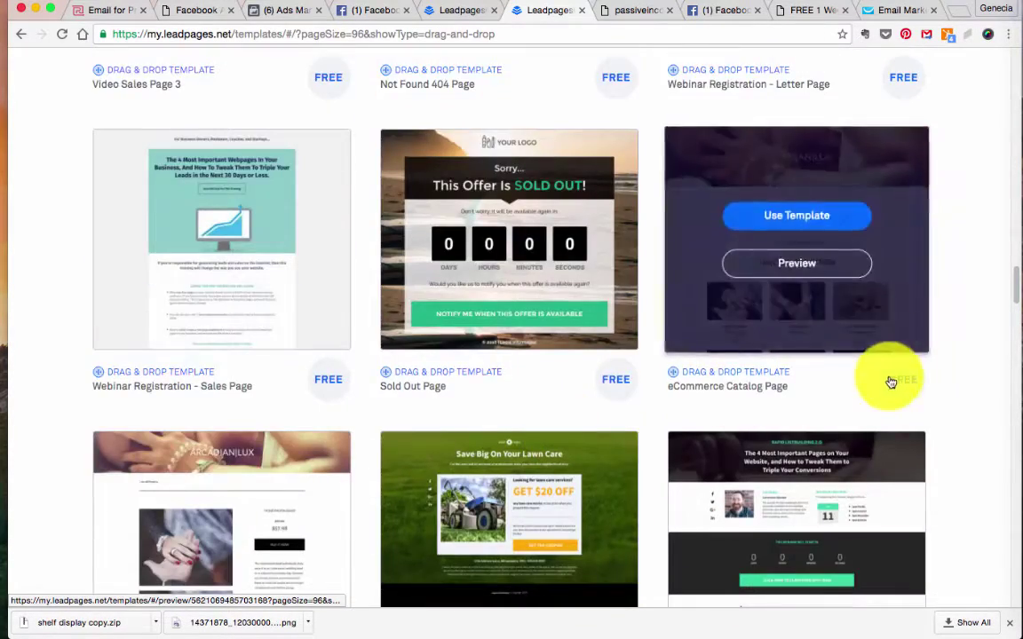
scroll(890, 381, up, 4)
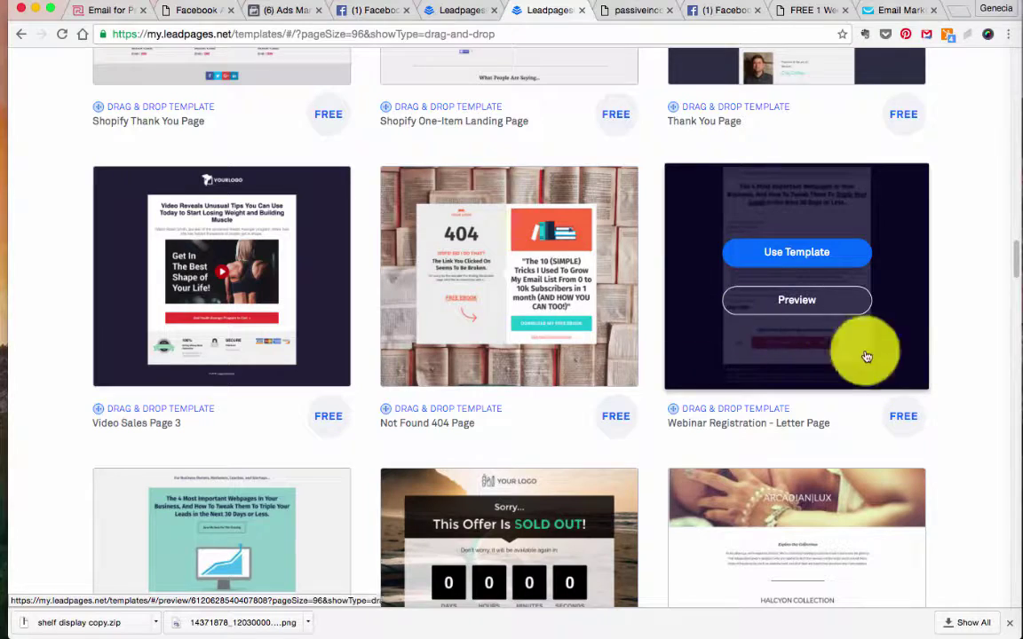
mouse_move(528, 274)
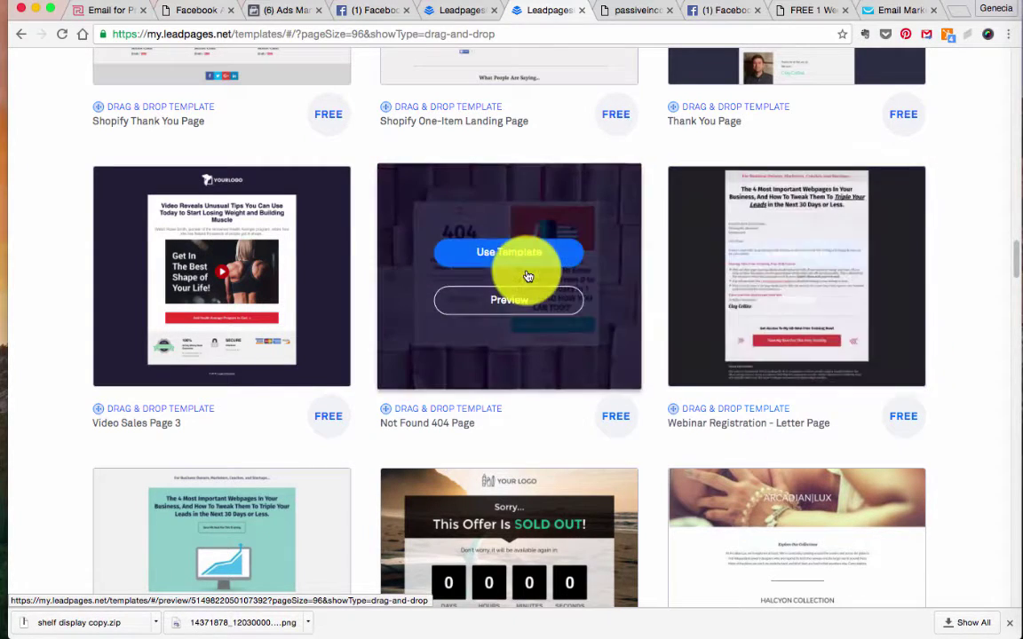
scroll(541, 399, up, 1)
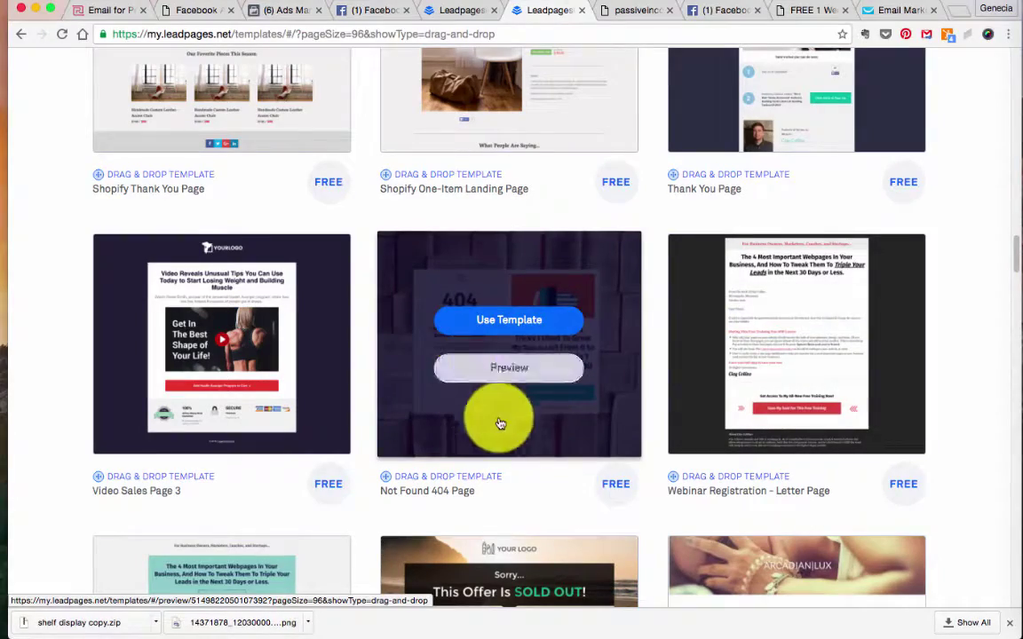
scroll(578, 414, up, 10)
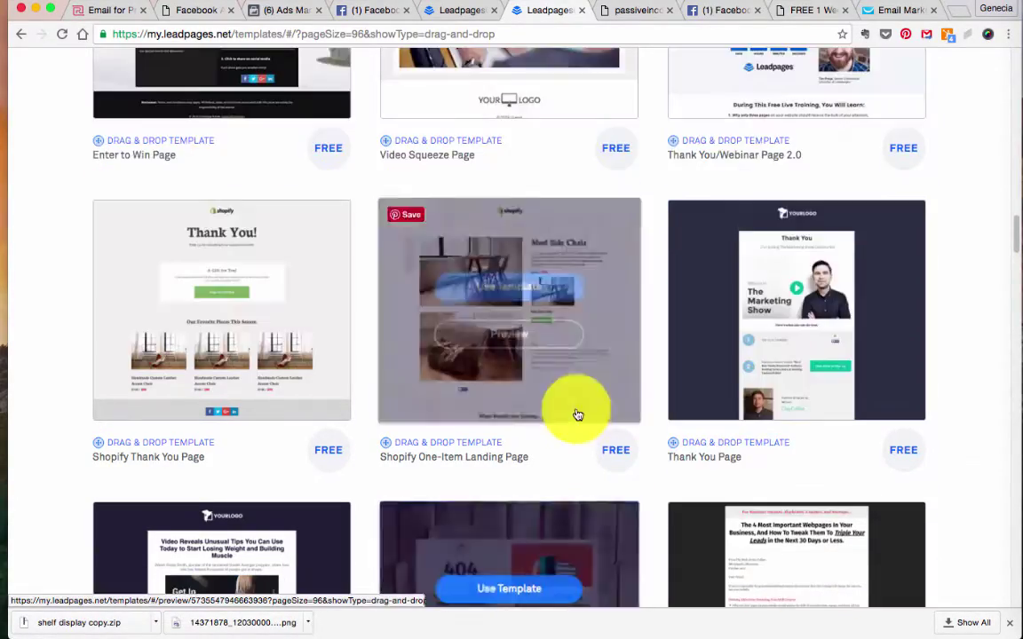
scroll(578, 415, up, 2)
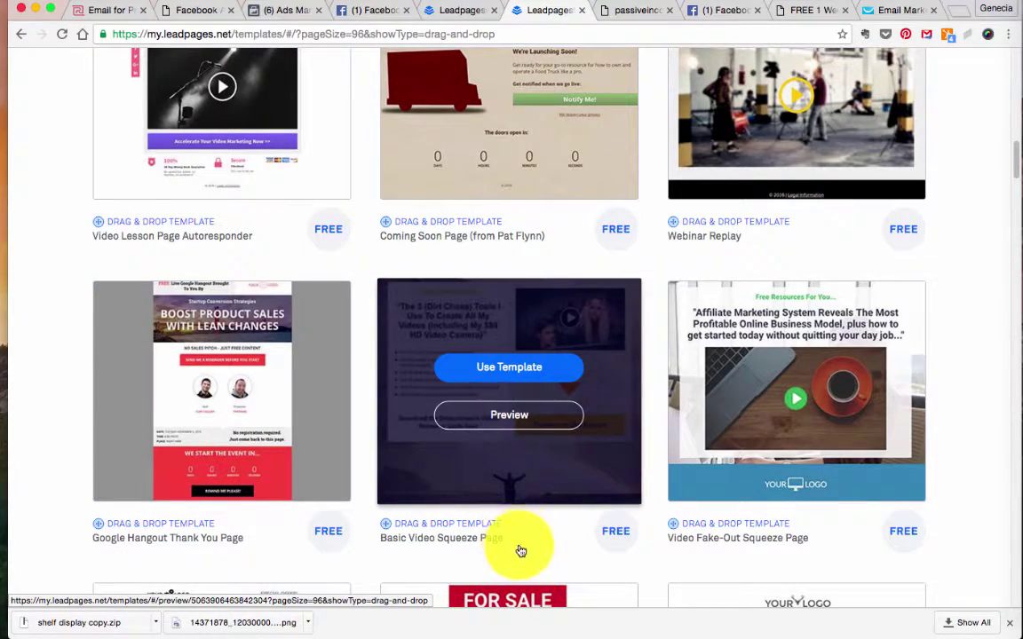
scroll(498, 411, up, 4)
scroll(501, 409, down, 15)
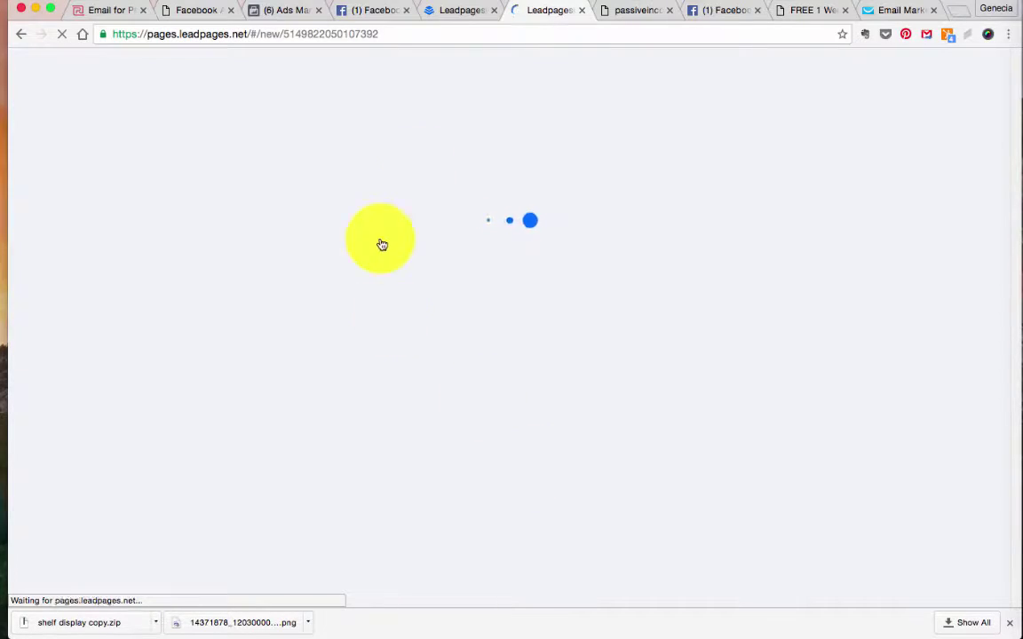
- Look over the published Passive Income for Girls page again while the template loads, and return to the new page
click(619, 13)
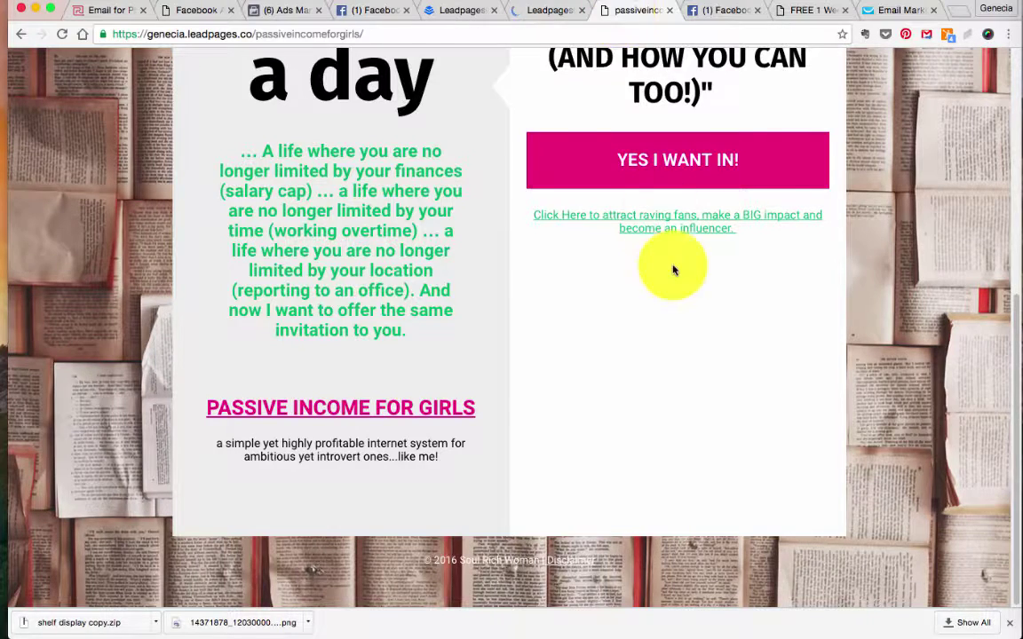
scroll(657, 266, up, 5)
click(530, 9)
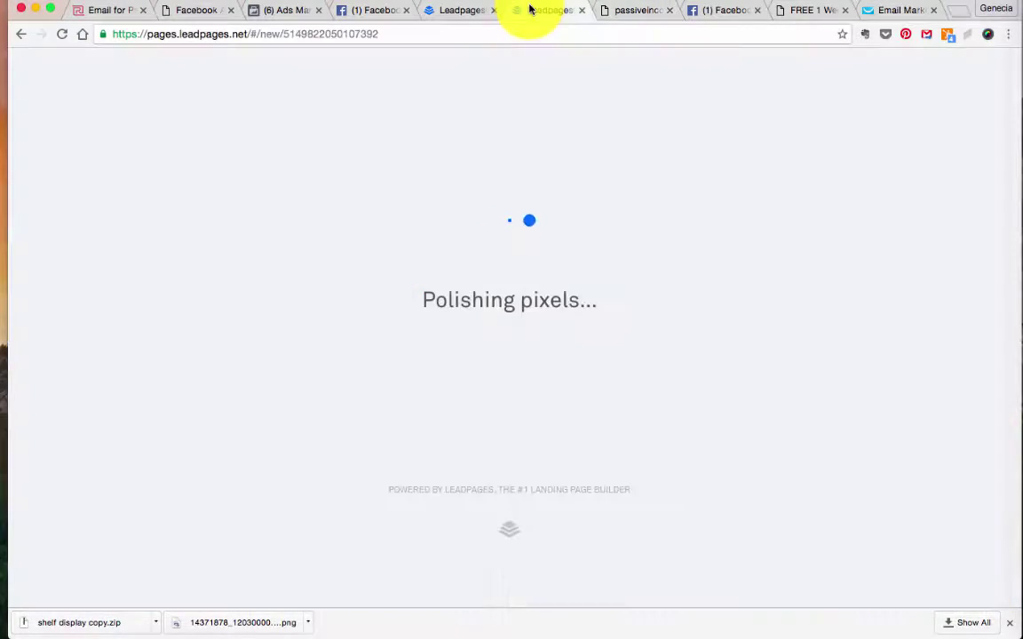
click(628, 12)
click(549, 12)
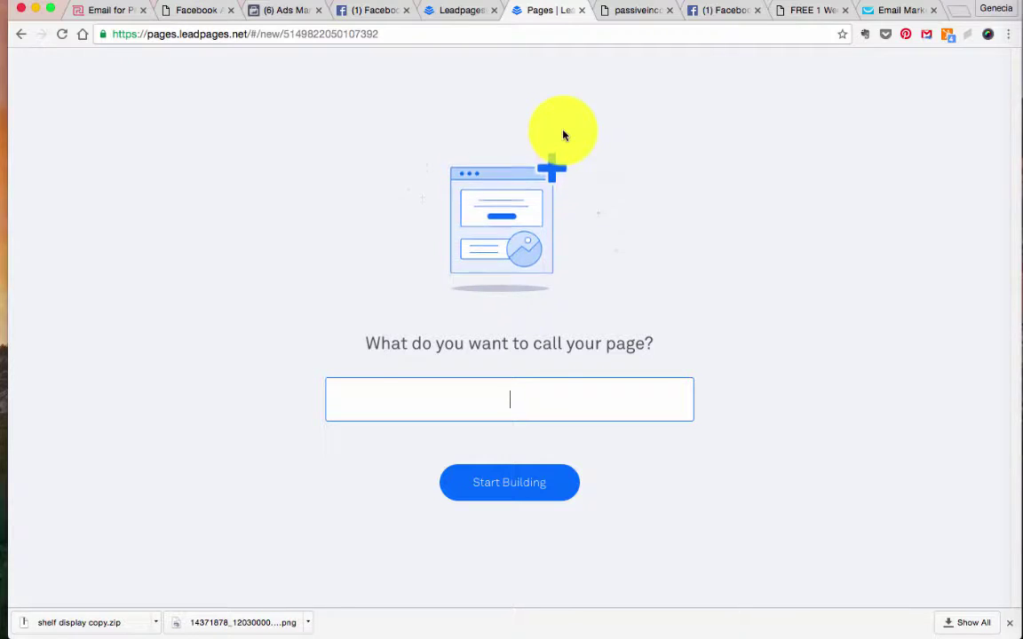
- Name the new page "demo for you" and start building it
text(test)
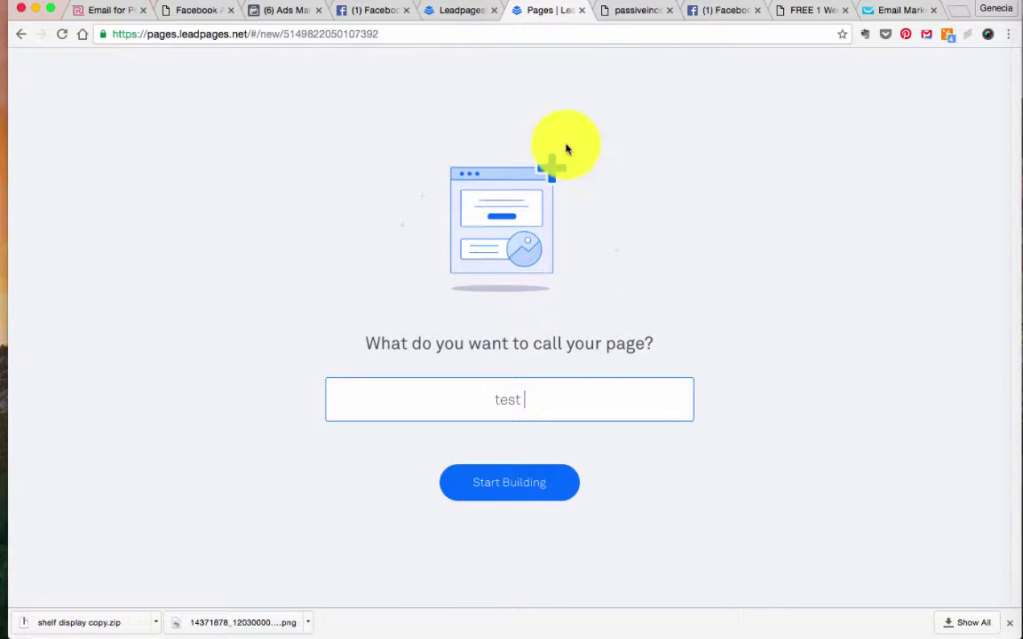
key(super+a)
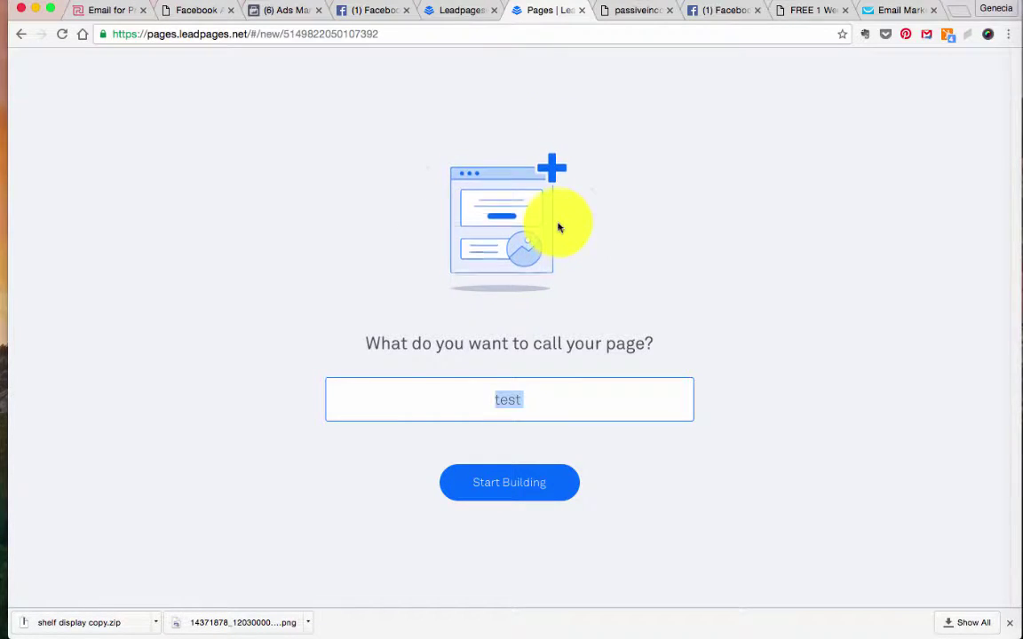
text(demo for you)
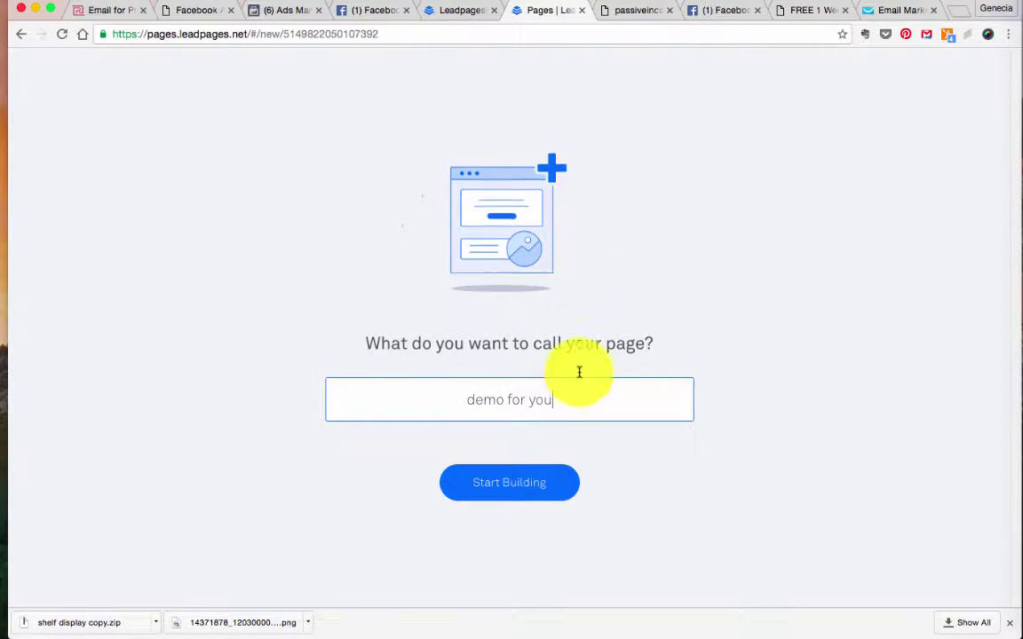
click(510, 484)
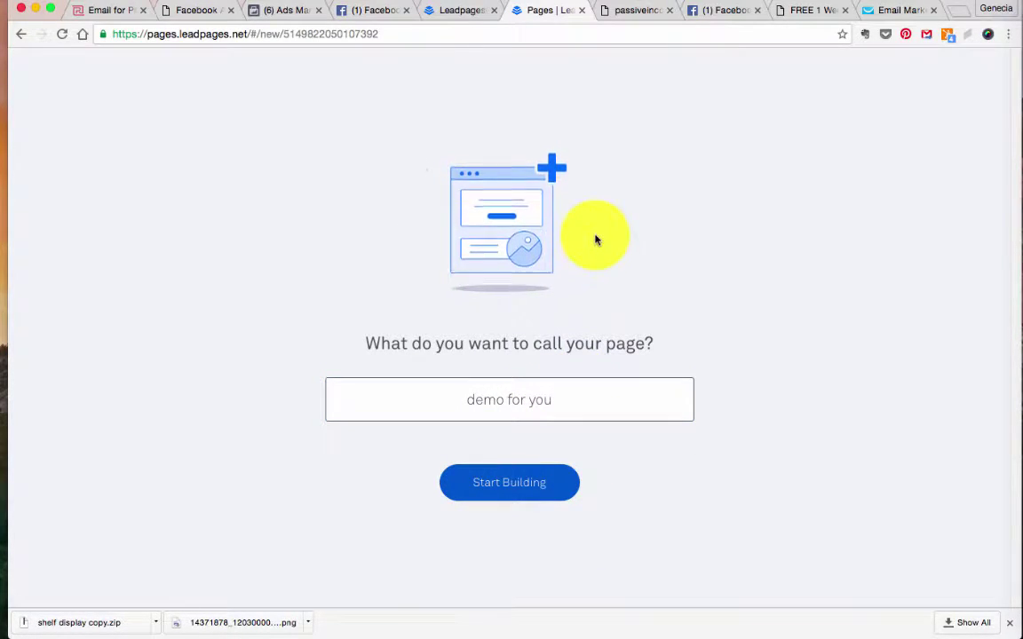
click(519, 487)
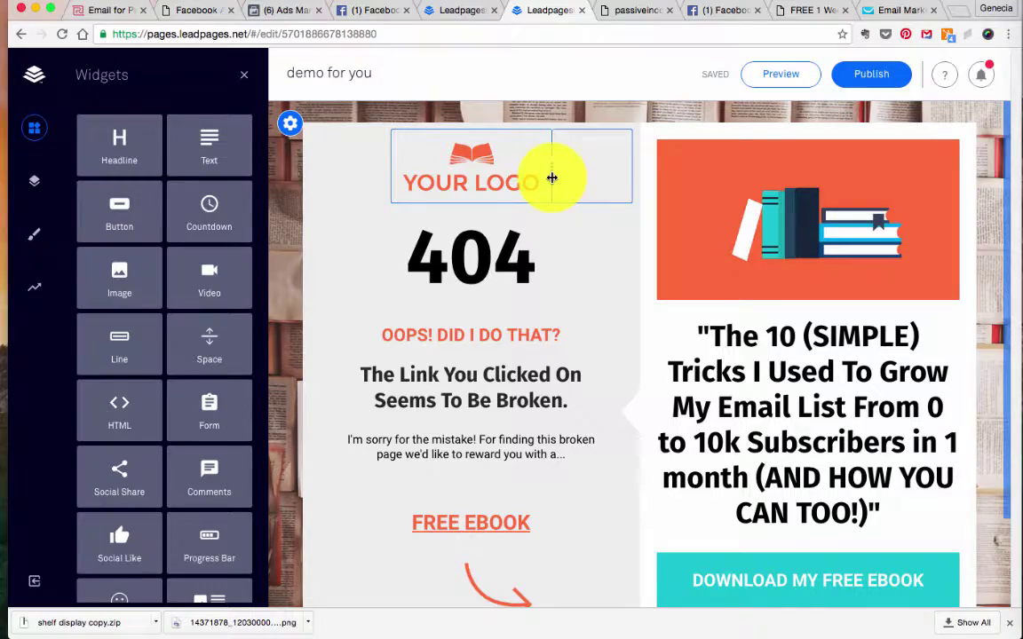
- Reopen the opt-in form on the published Passive Income for Girls page and examine its e-mail and first name fields
click(614, 11)
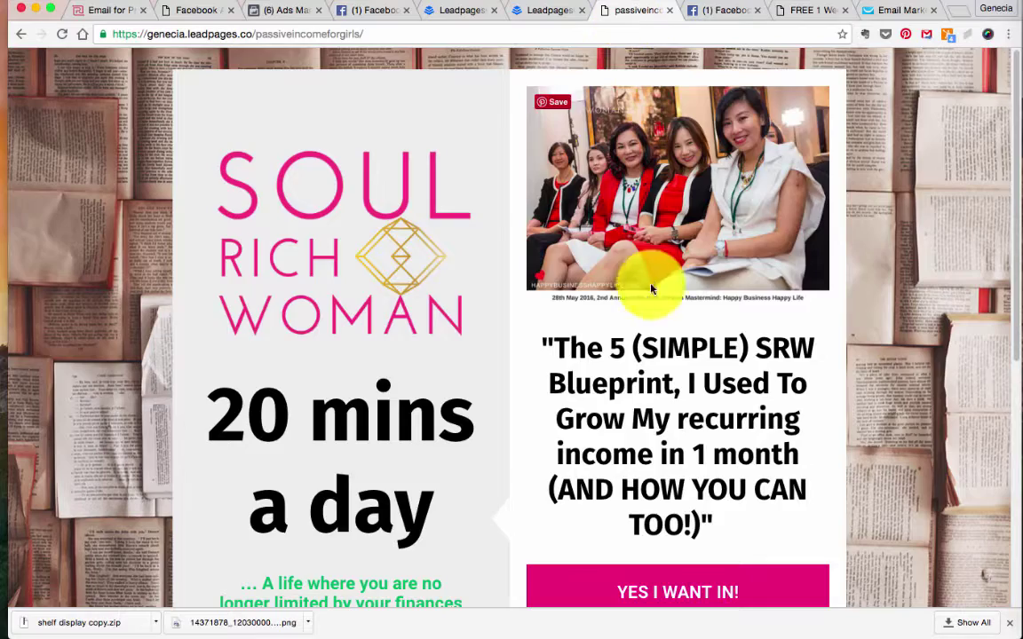
scroll(653, 399, down, 4)
click(653, 311)
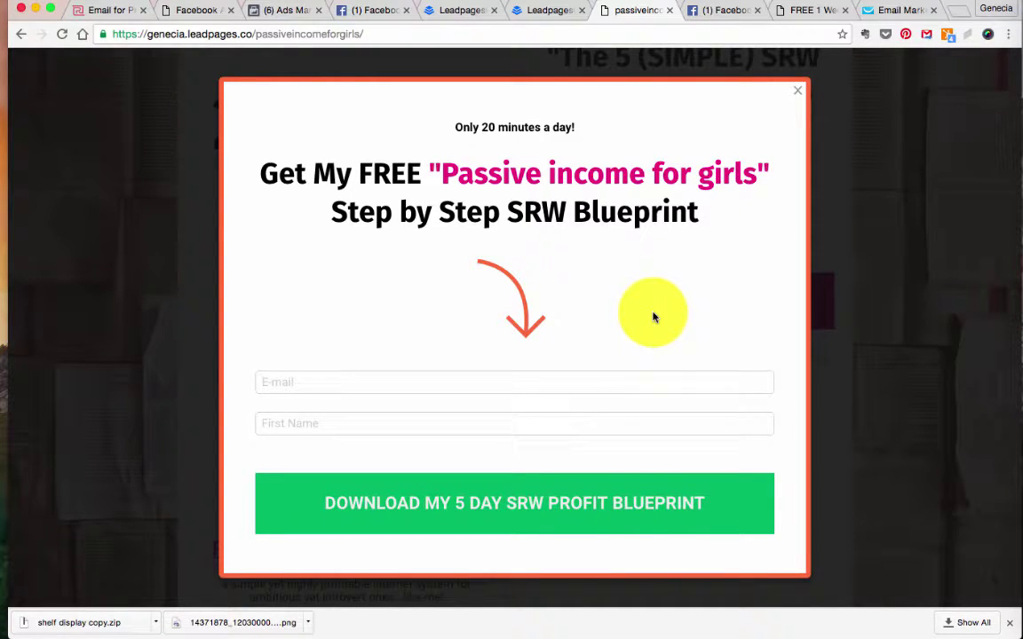
click(629, 375)
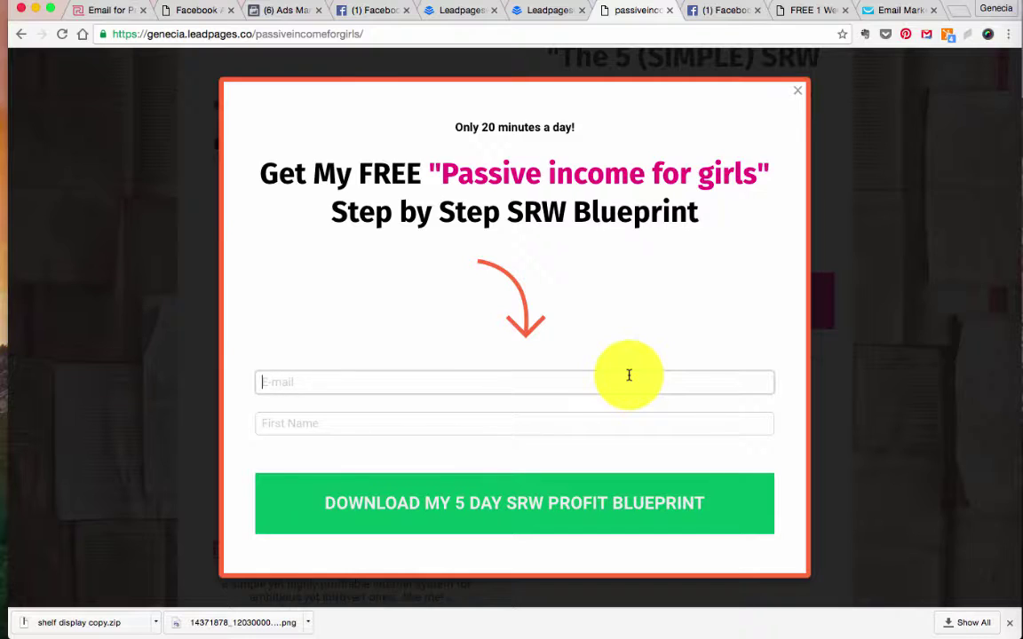
- Back in the demo page editor, replace the placeholder logo above the 404 heading with the Soul Rich Woman logo from the uploaded images
click(525, 11)
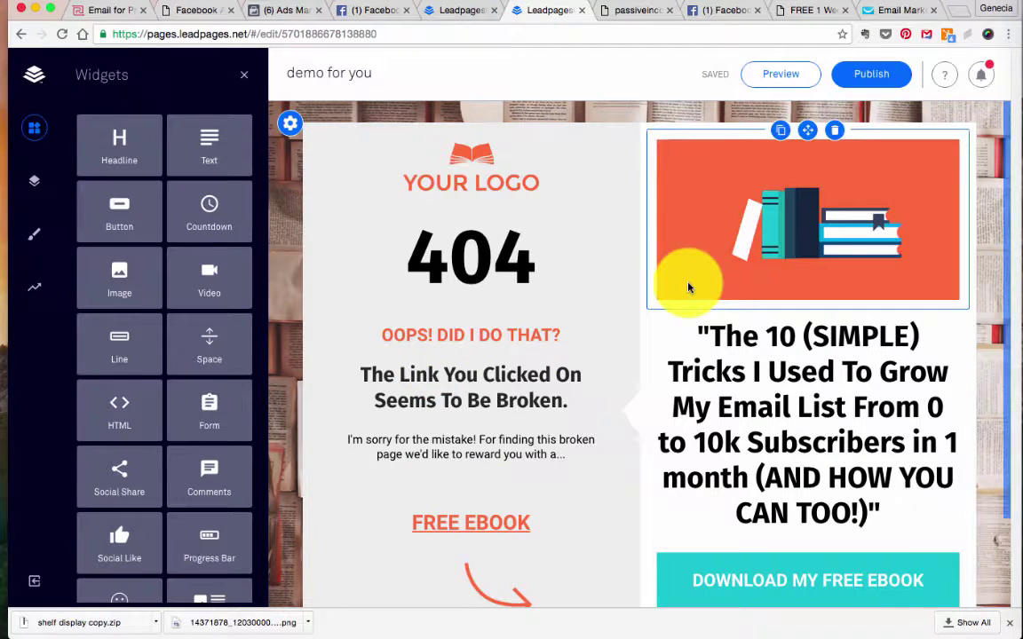
scroll(689, 287, down, 2)
scroll(739, 347, up, 2)
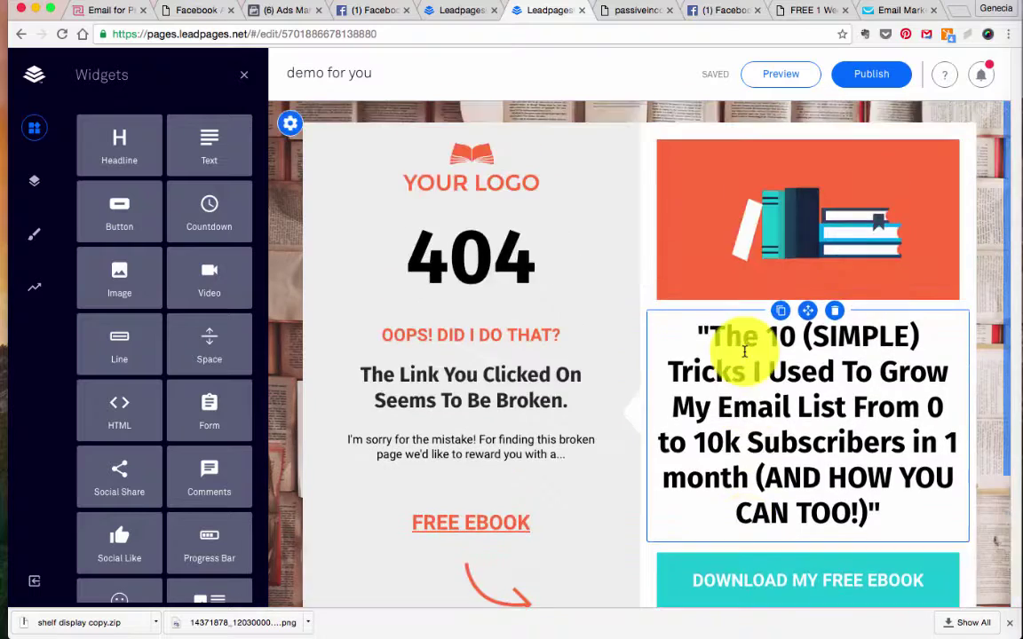
click(473, 161)
click(525, 230)
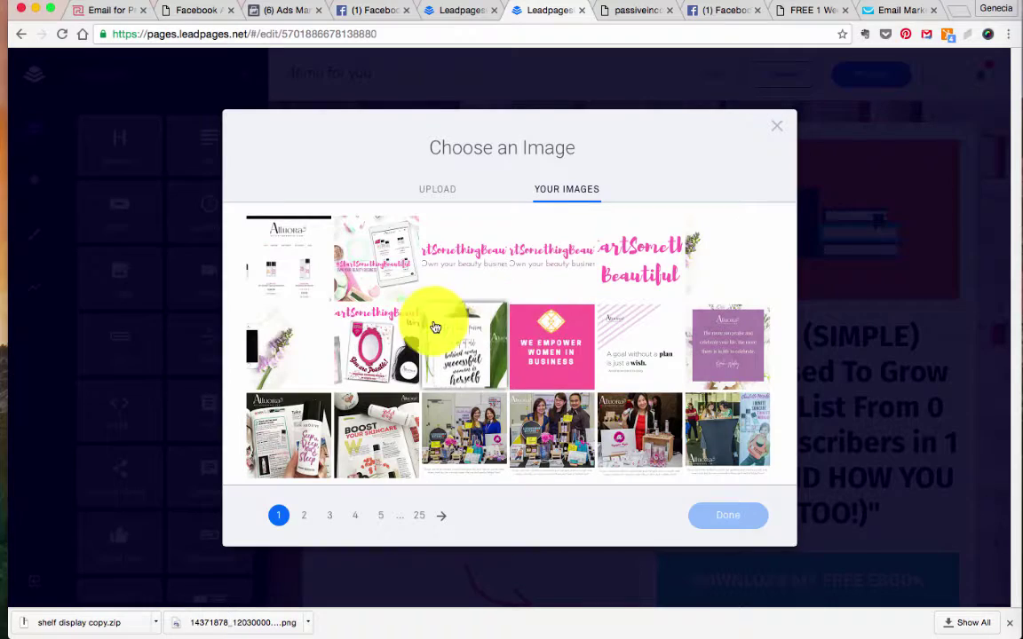
click(305, 516)
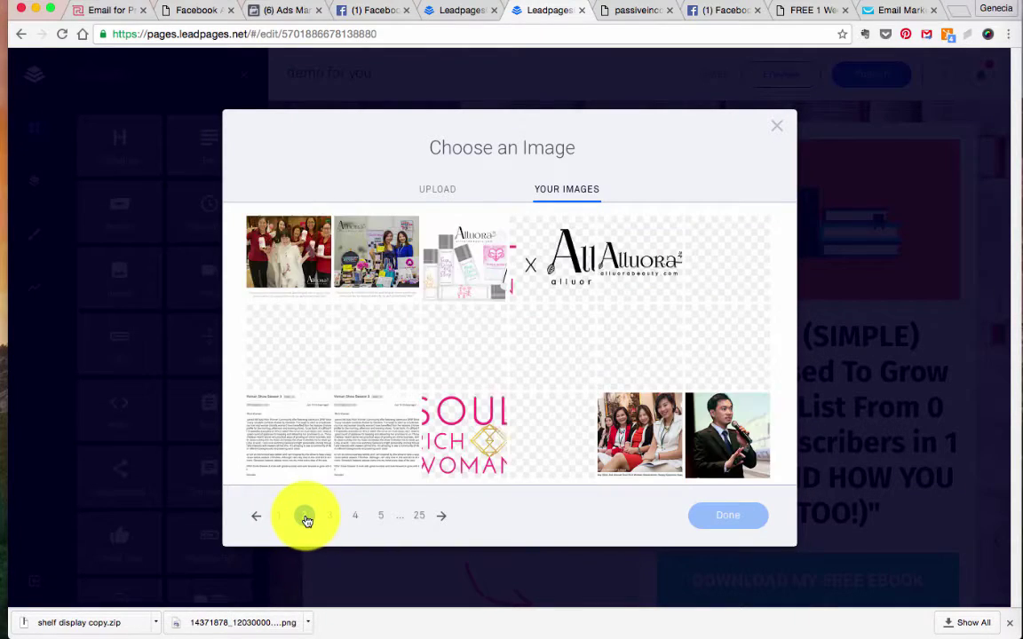
click(626, 444)
click(729, 518)
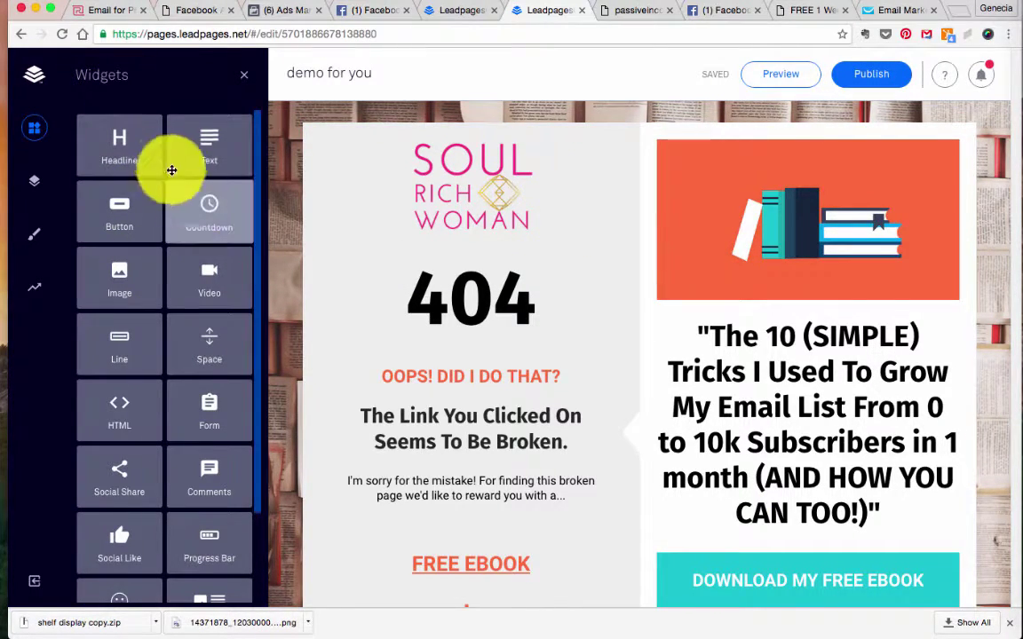
- Add a headline widget between the logo and the 404 heading, and try the Jumbo style before returning to Headline
drag(125, 156, 425, 285)
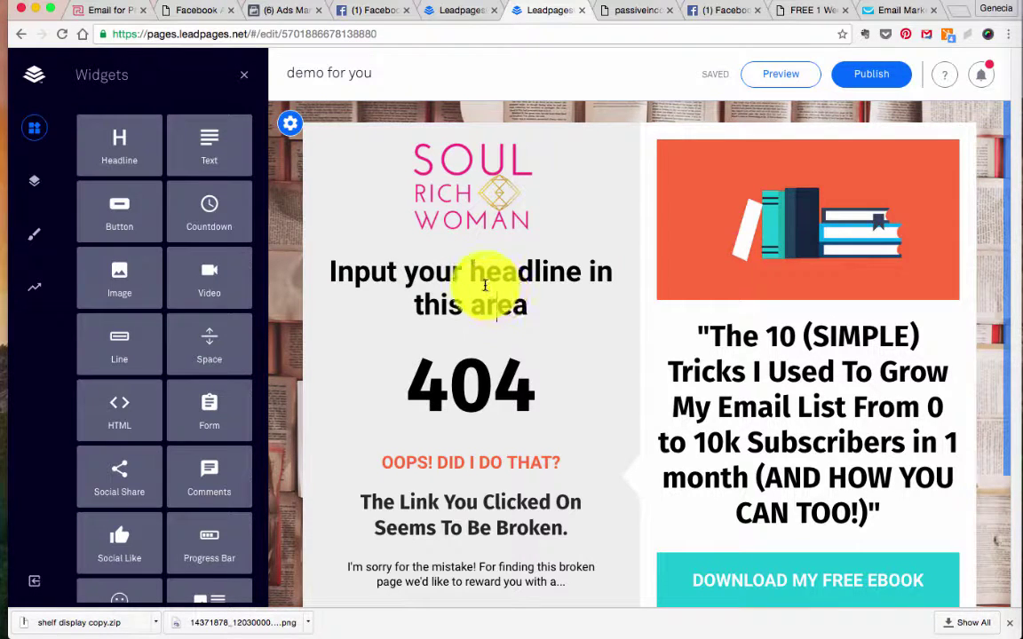
drag(508, 282, 338, 269)
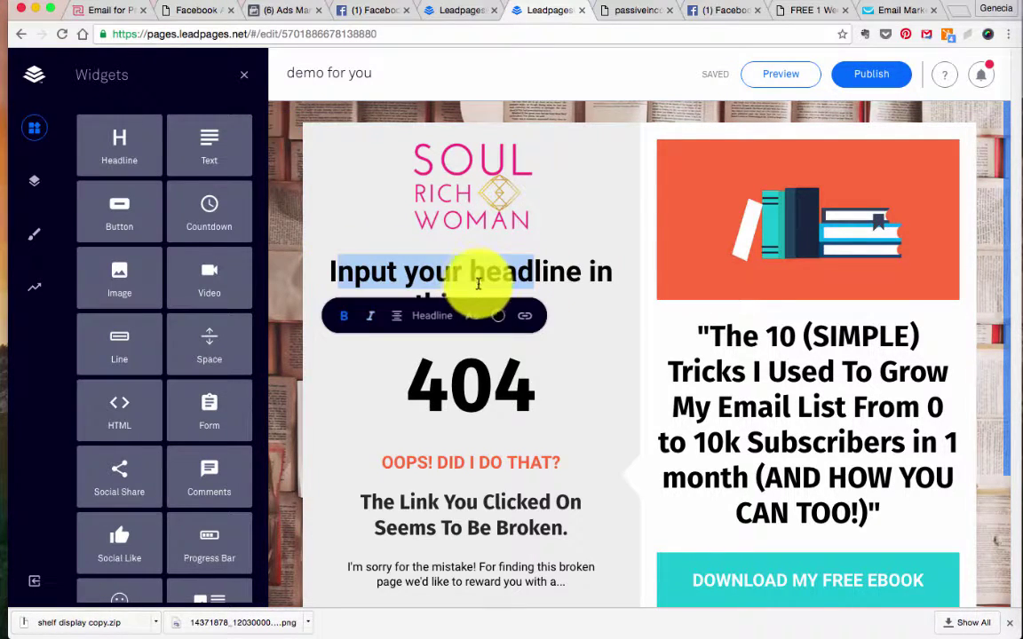
click(428, 318)
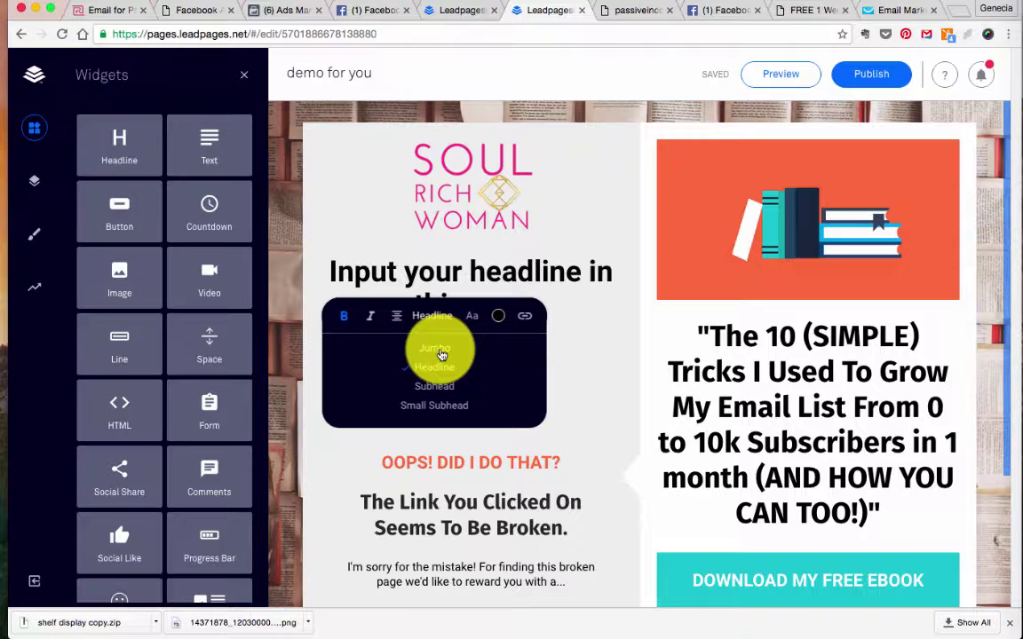
click(442, 354)
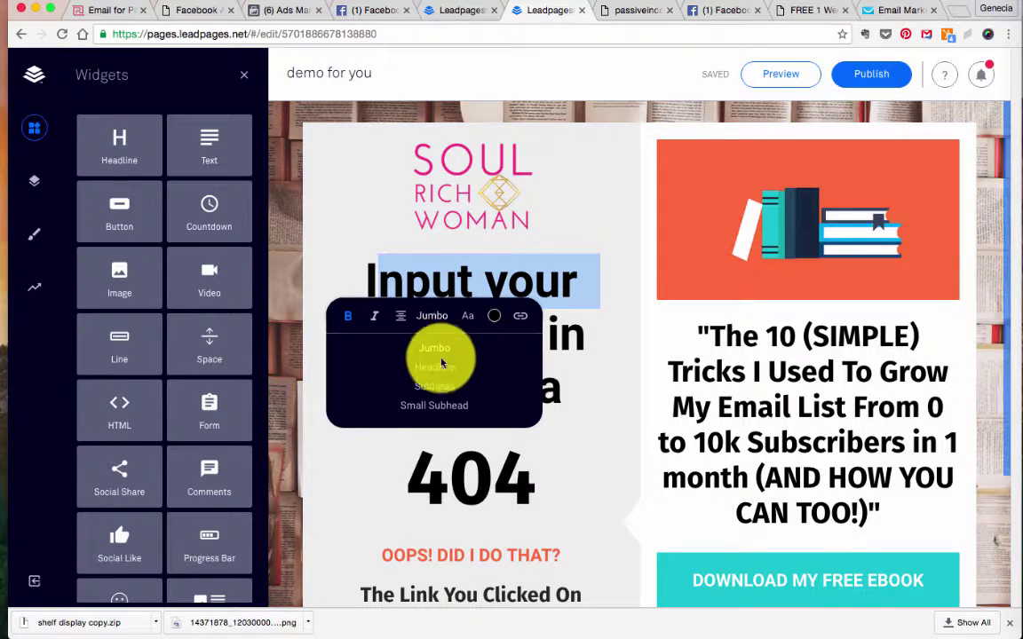
click(442, 368)
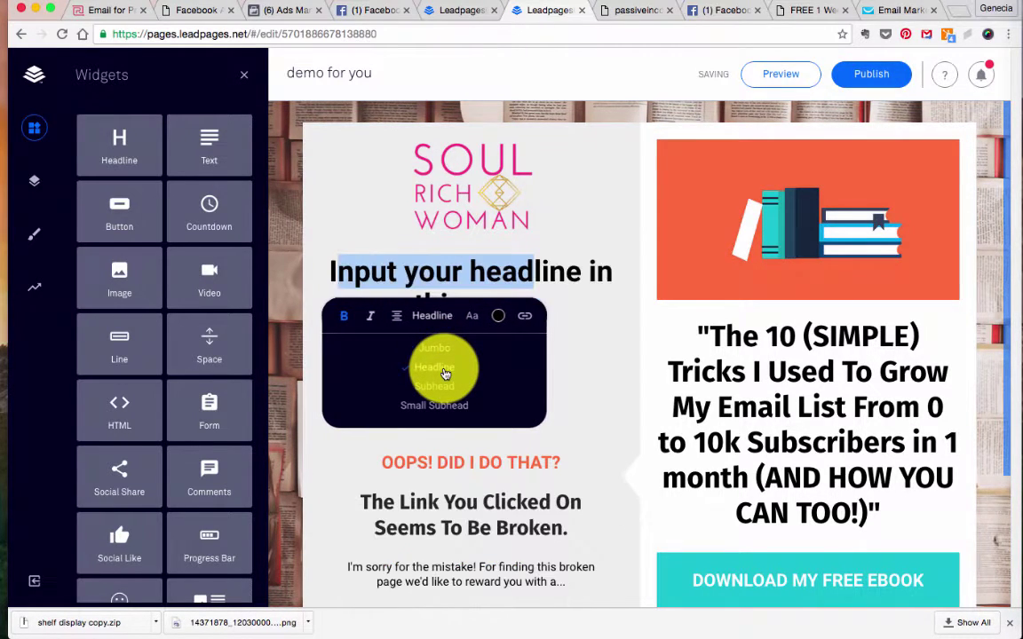
click(435, 267)
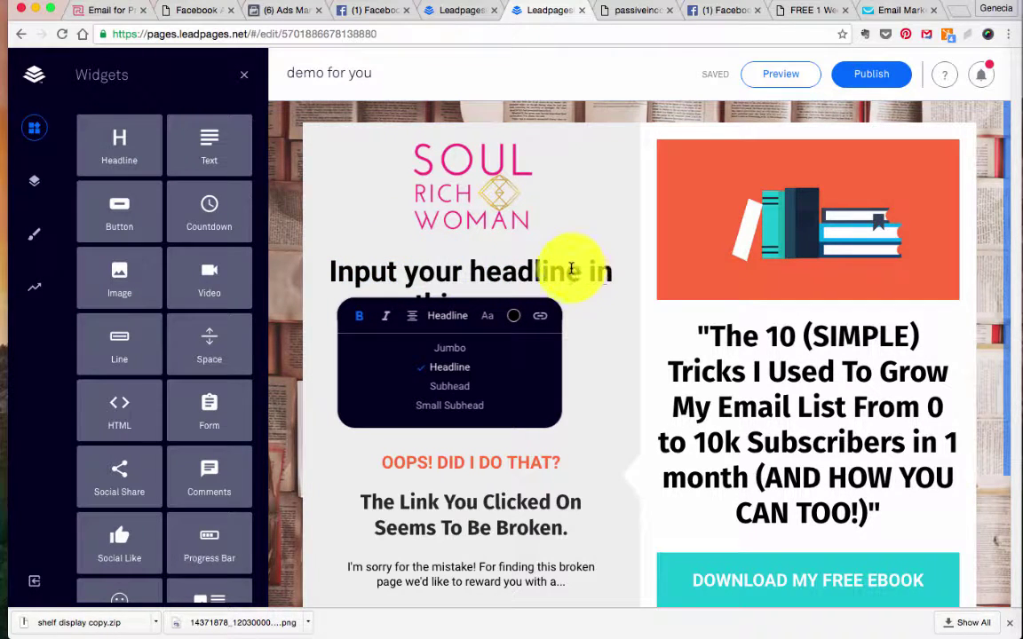
- Delete the placeholder headline widget above the 404 heading
click(323, 247)
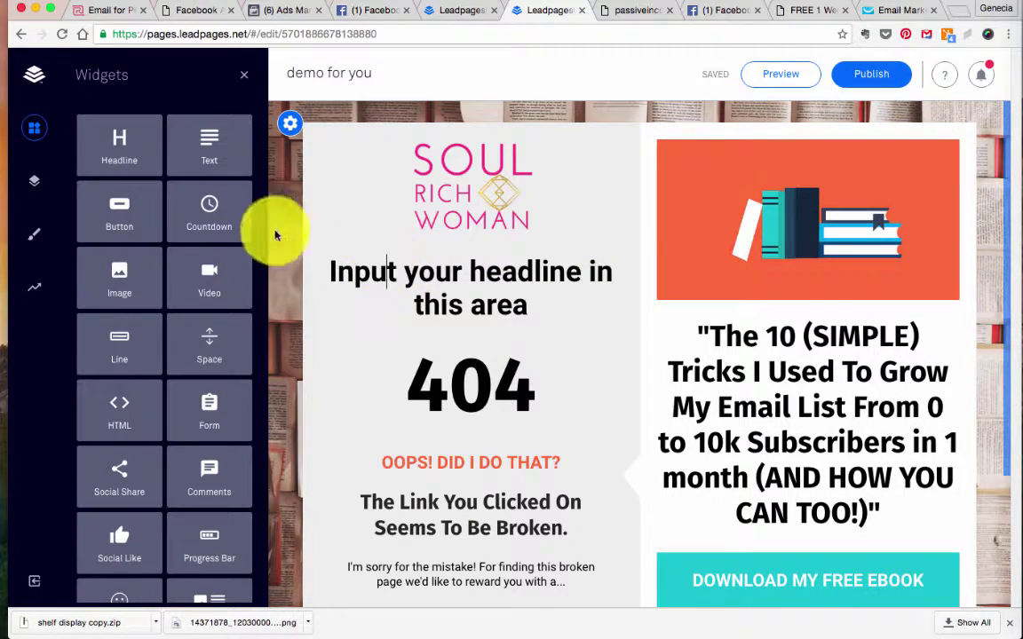
click(373, 273)
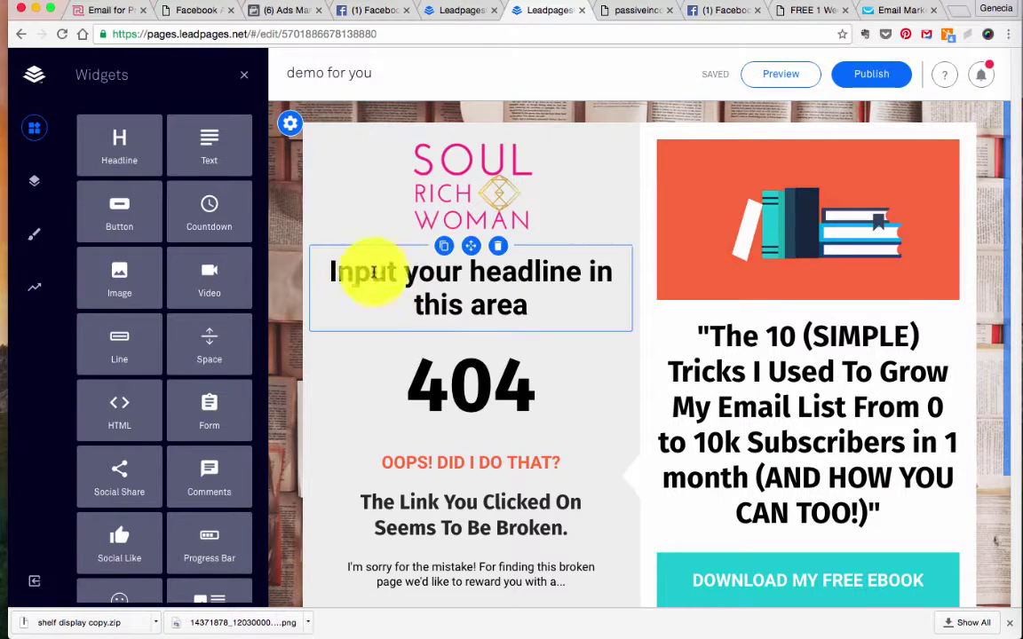
click(498, 247)
click(580, 229)
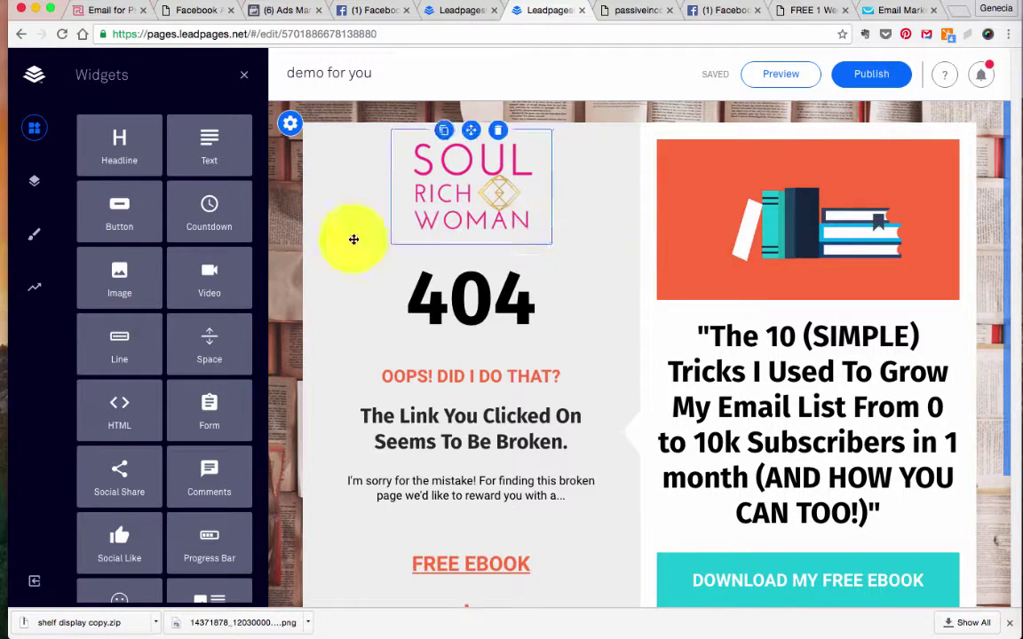
- Try out a form widget between the logo and the 404 heading, and delete it
scroll(185, 231, down, 3)
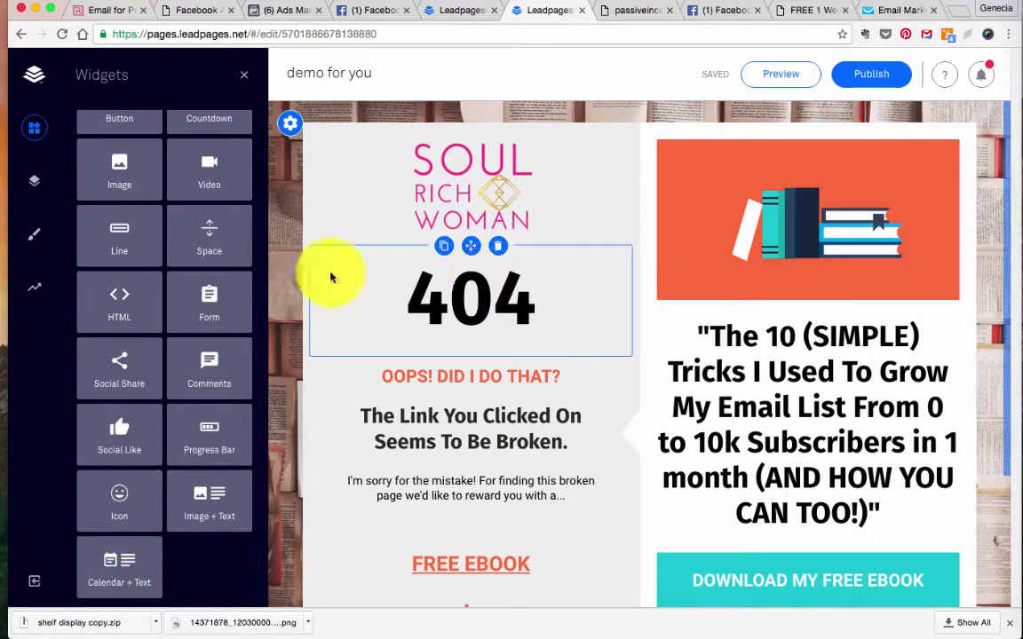
drag(199, 304, 475, 251)
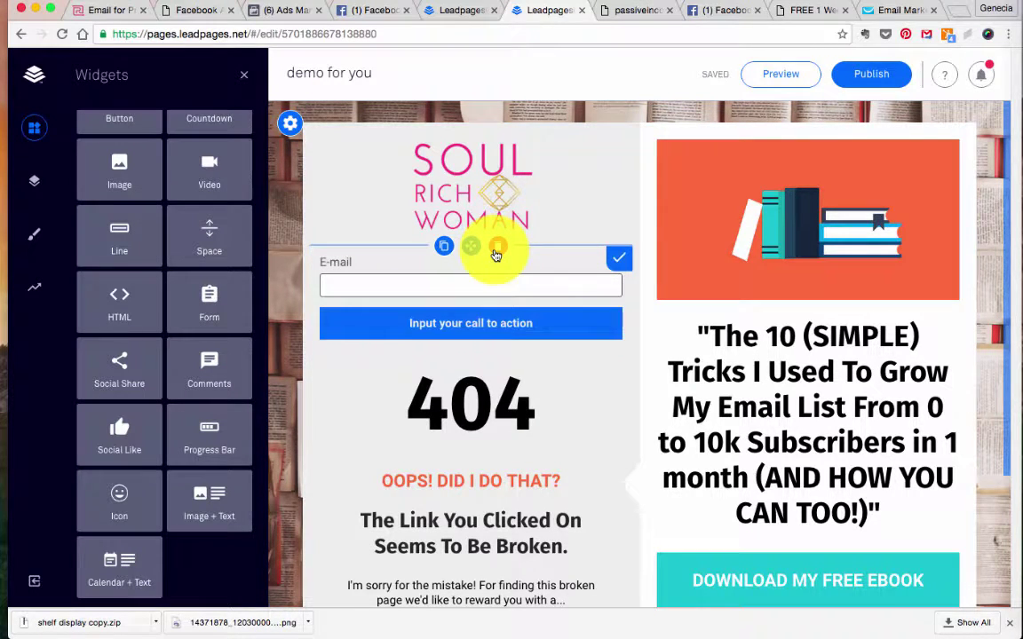
click(493, 248)
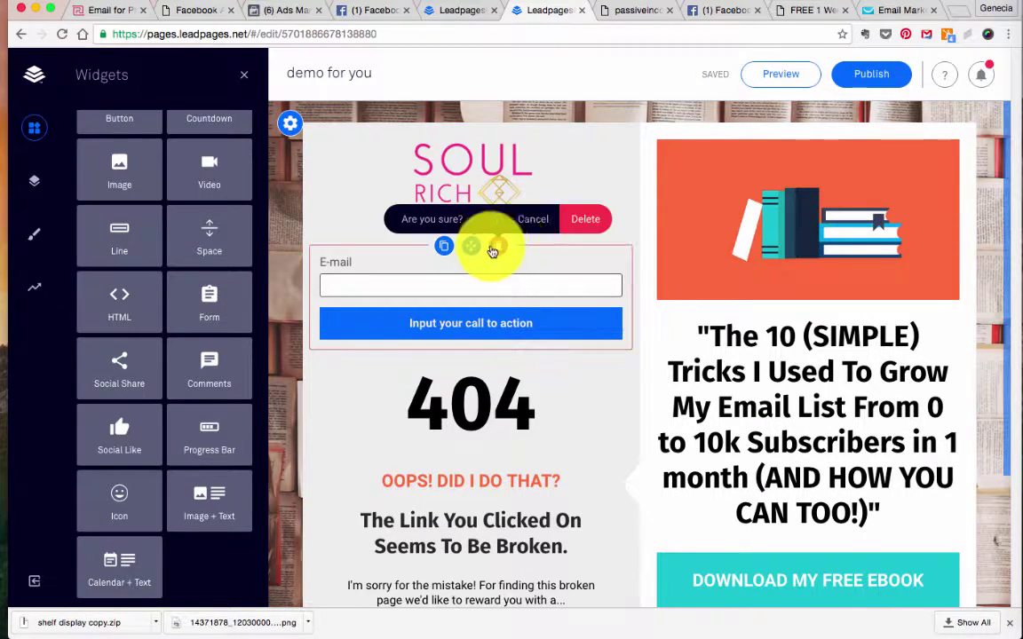
click(564, 227)
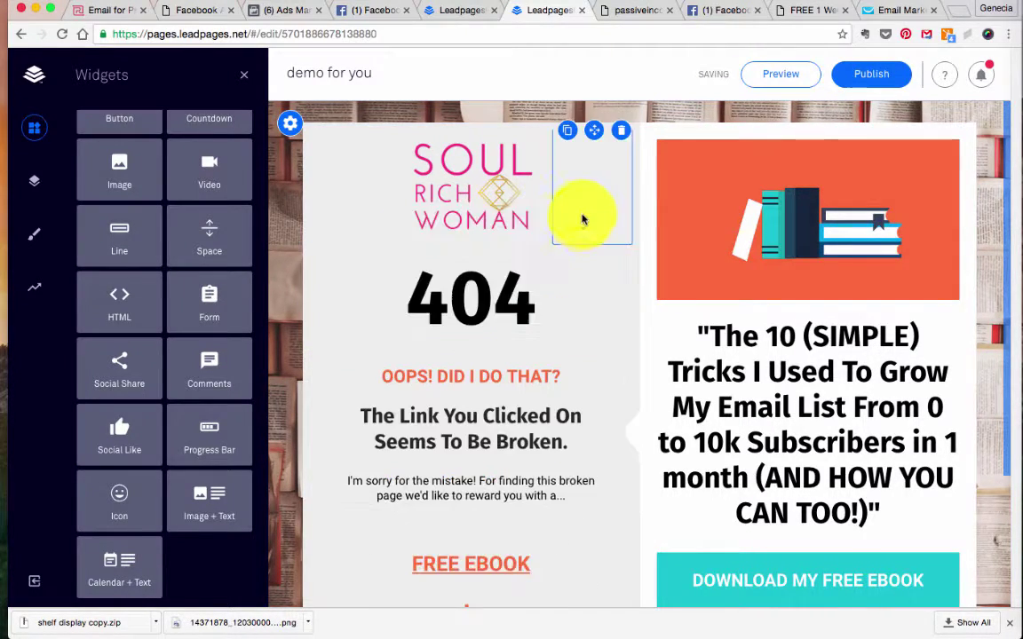
- Expand Section 1 in the page layout and examine its style settings
click(41, 186)
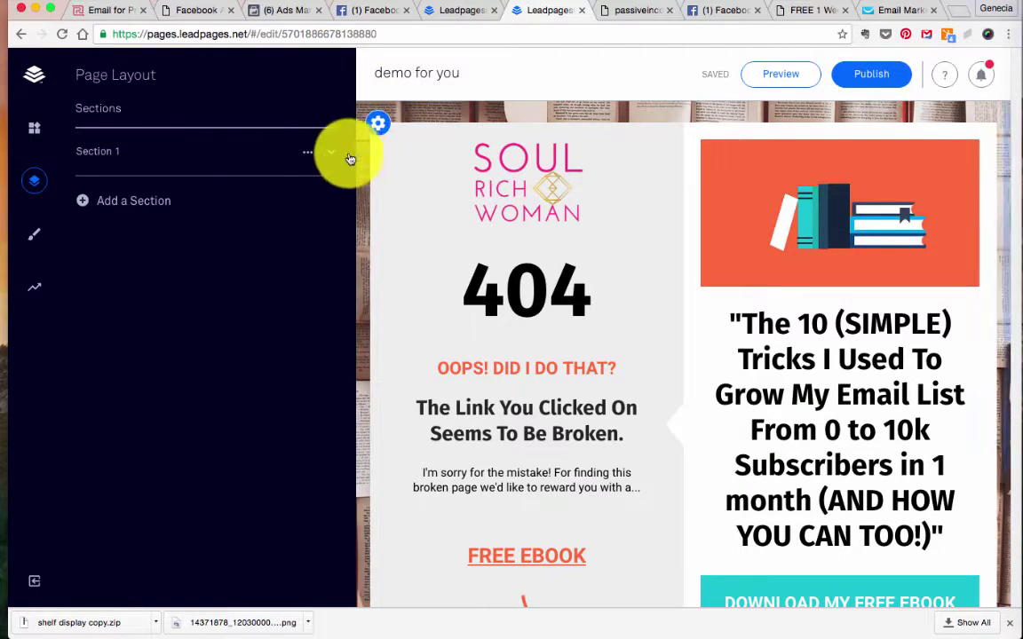
click(191, 153)
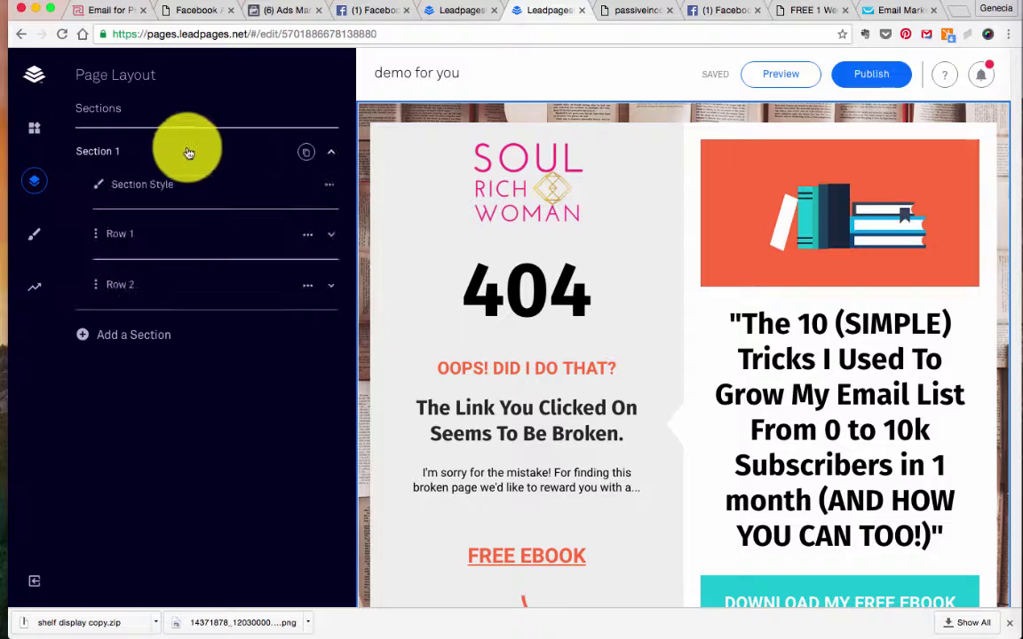
click(329, 191)
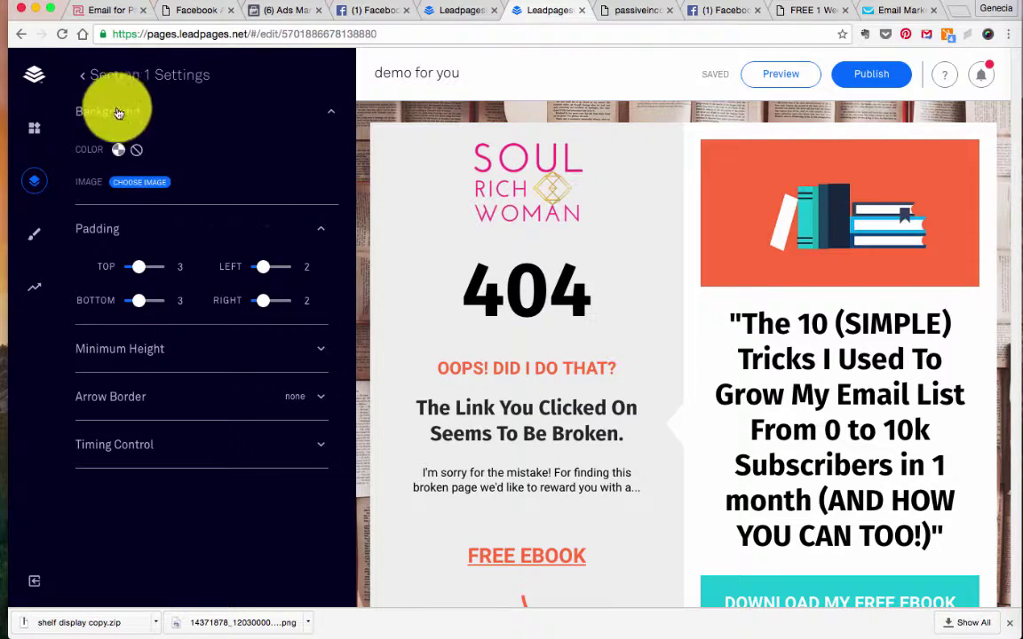
click(86, 79)
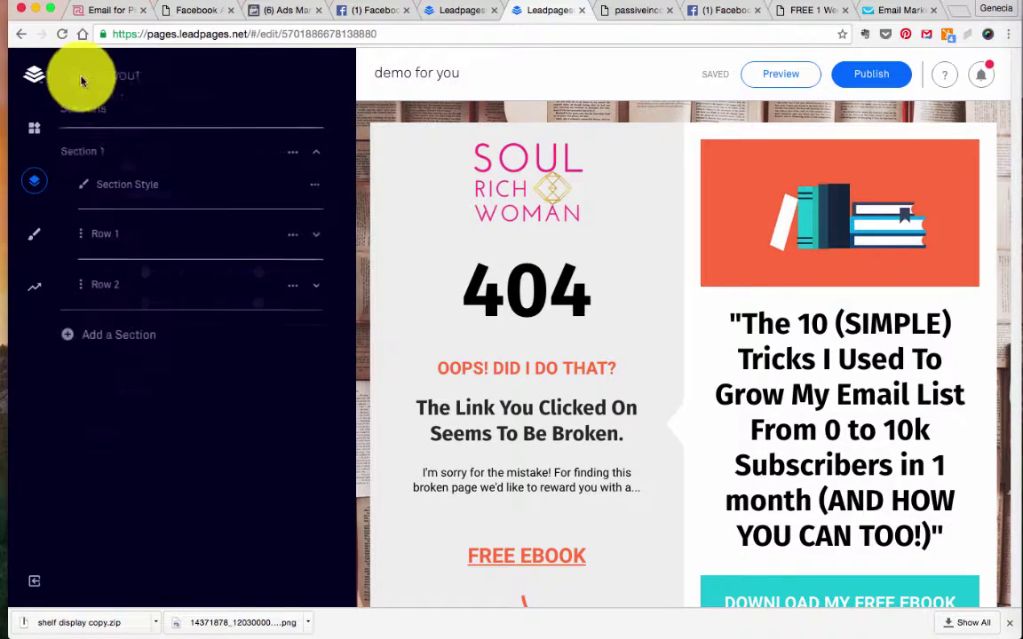
- Examine the columns in Row 1 and Row 2, including the Column 1 settings and the footer's legal text
click(166, 241)
click(330, 239)
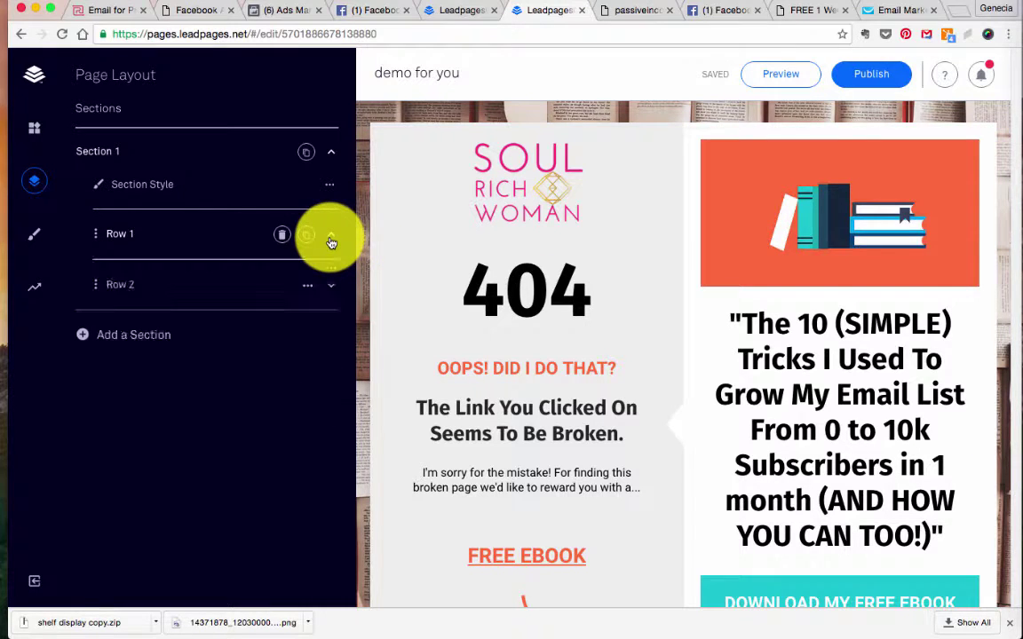
click(330, 239)
drag(92, 233, 221, 242)
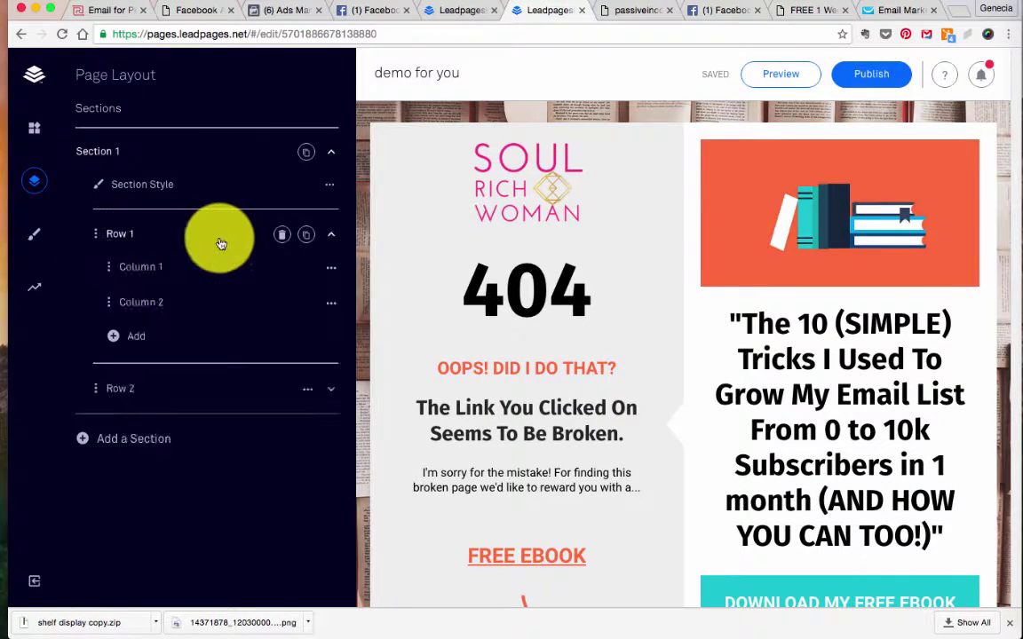
click(226, 269)
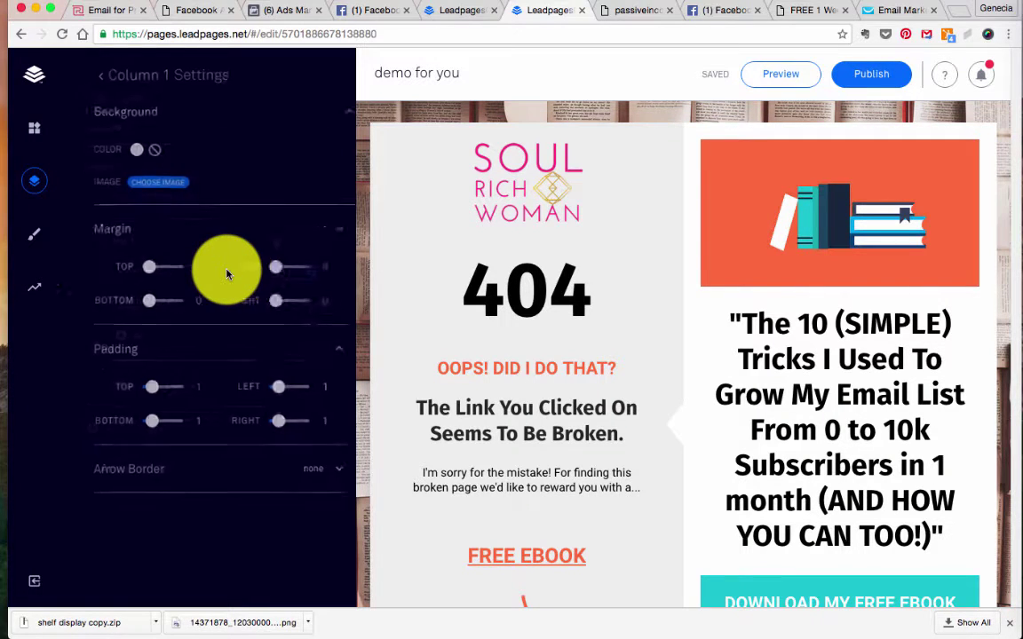
click(85, 76)
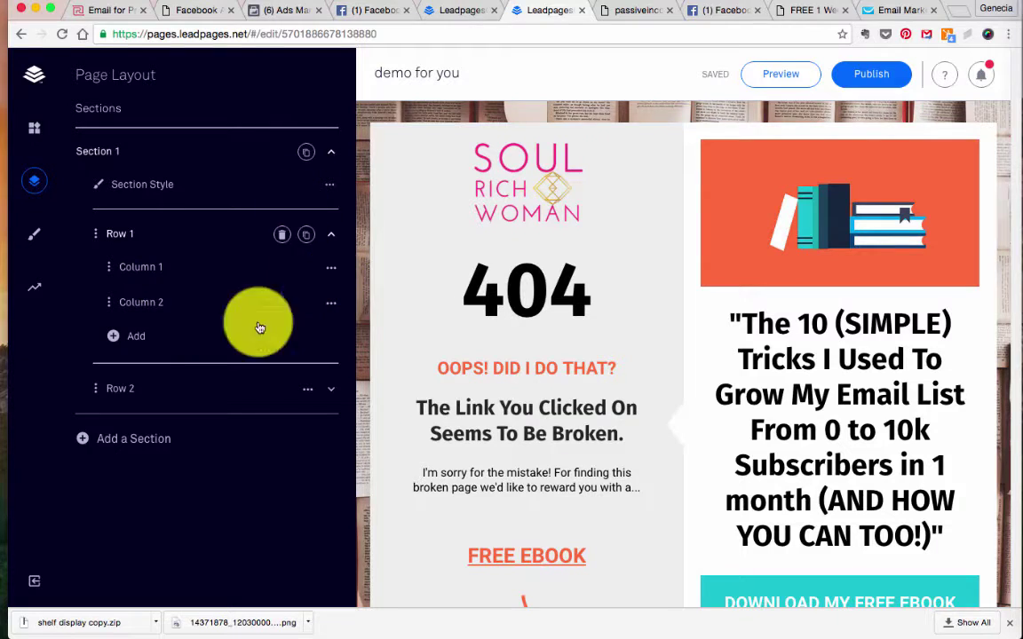
click(118, 393)
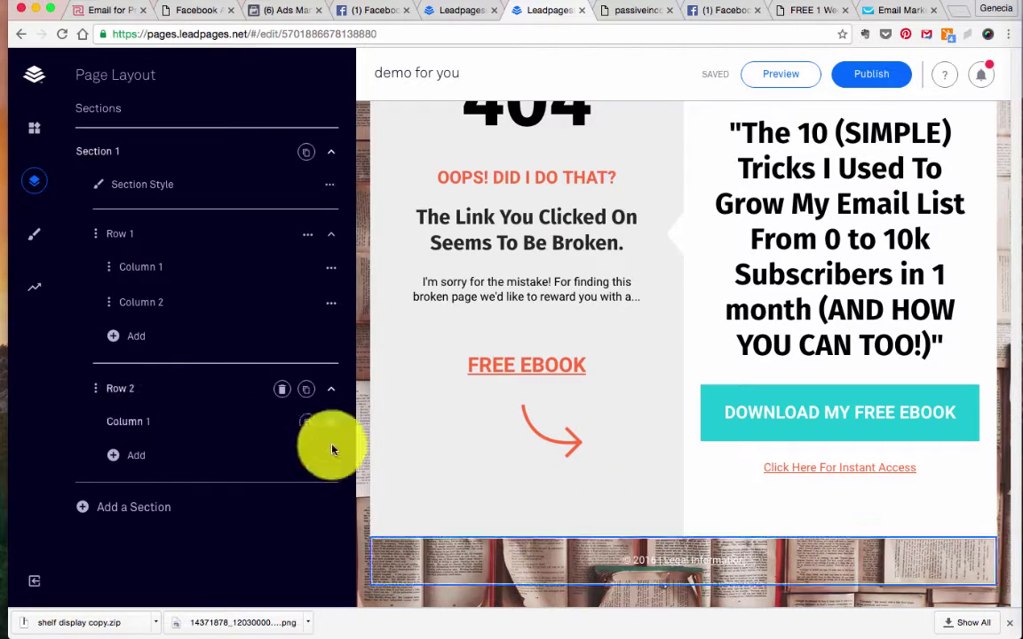
click(783, 570)
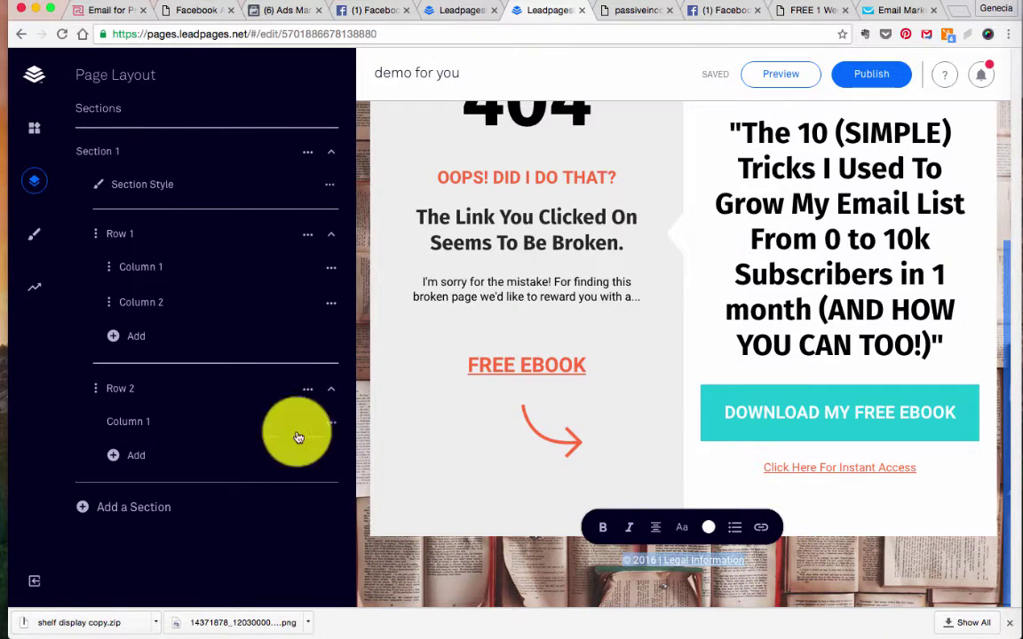
- Review the page style's font, background and width options, and the SEO fields for title, description and keywords
click(34, 236)
click(165, 178)
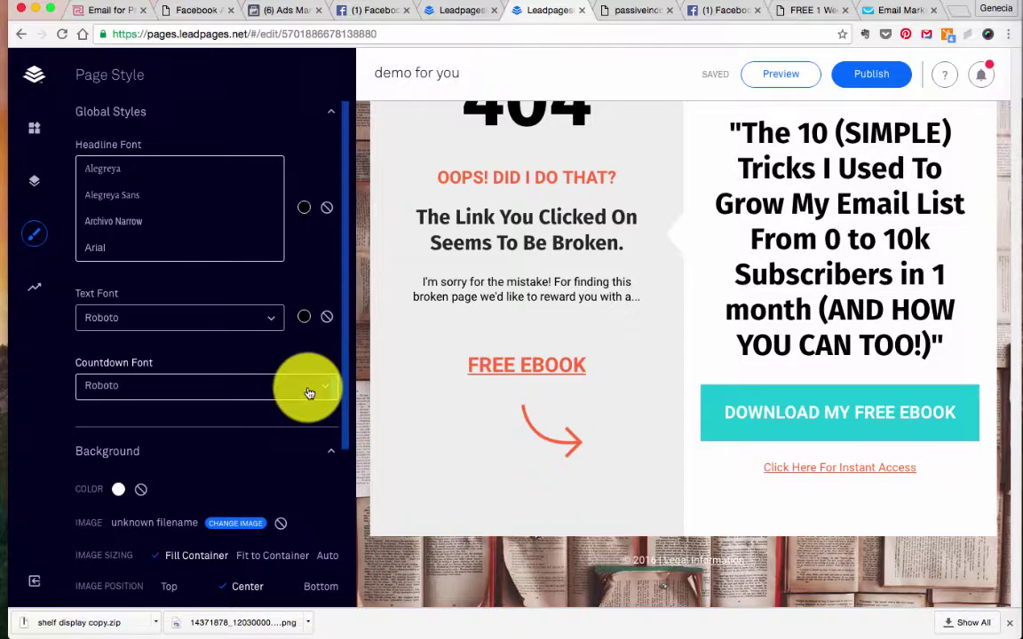
drag(343, 285, 362, 481)
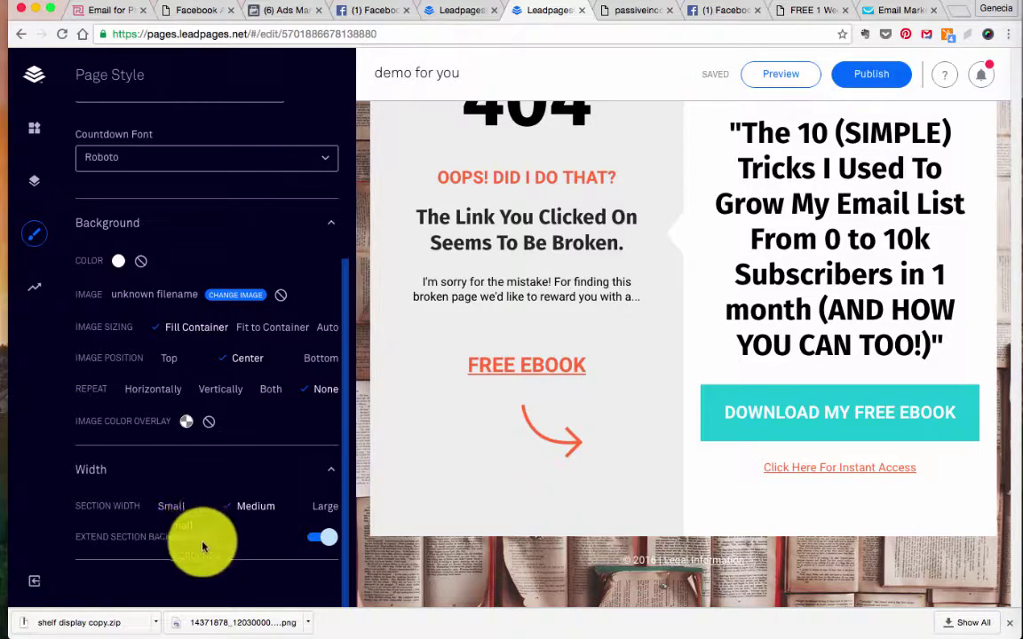
click(35, 289)
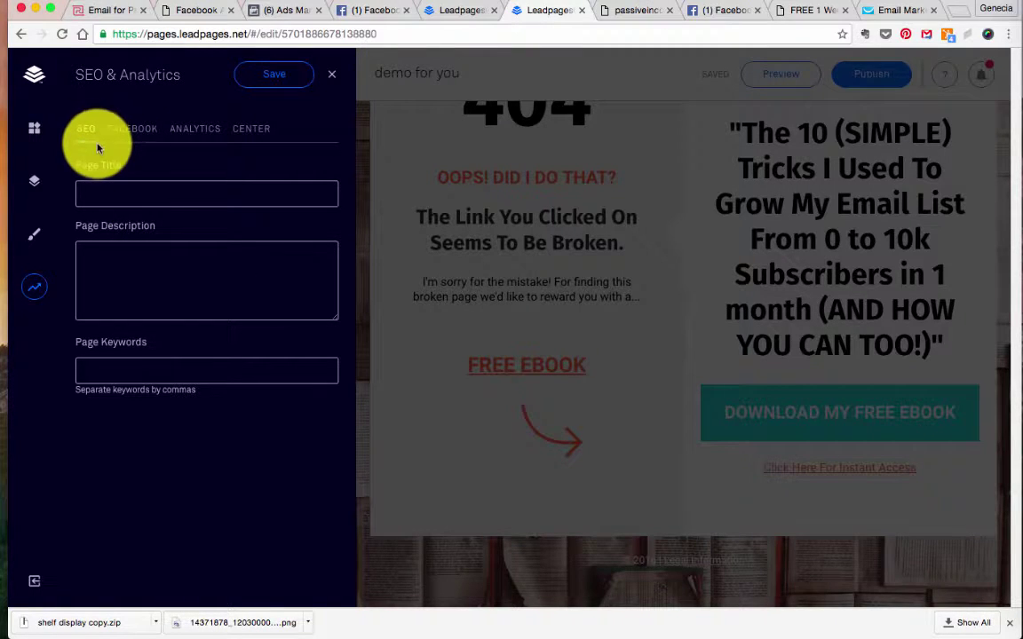
click(137, 269)
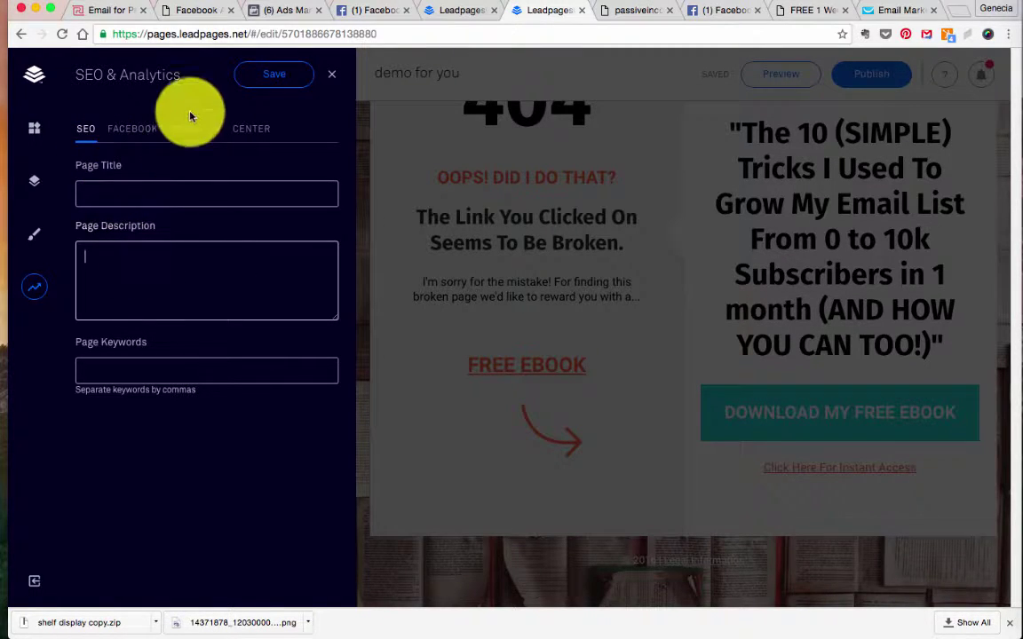
- Get the link of the published Passive Income for Girls page and switch to Facebook
click(632, 10)
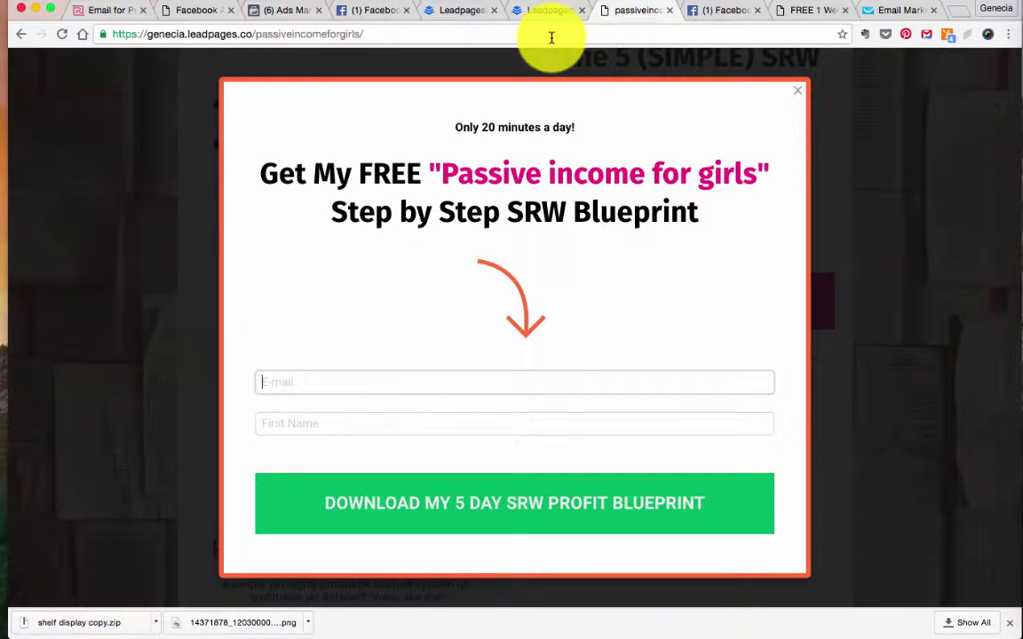
click(707, 10)
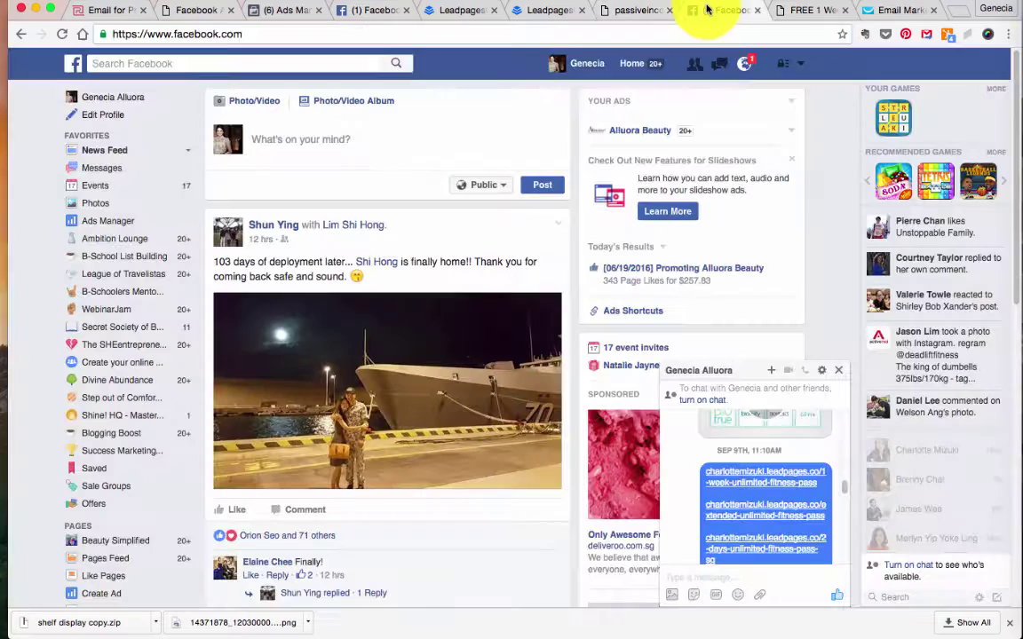
click(354, 102)
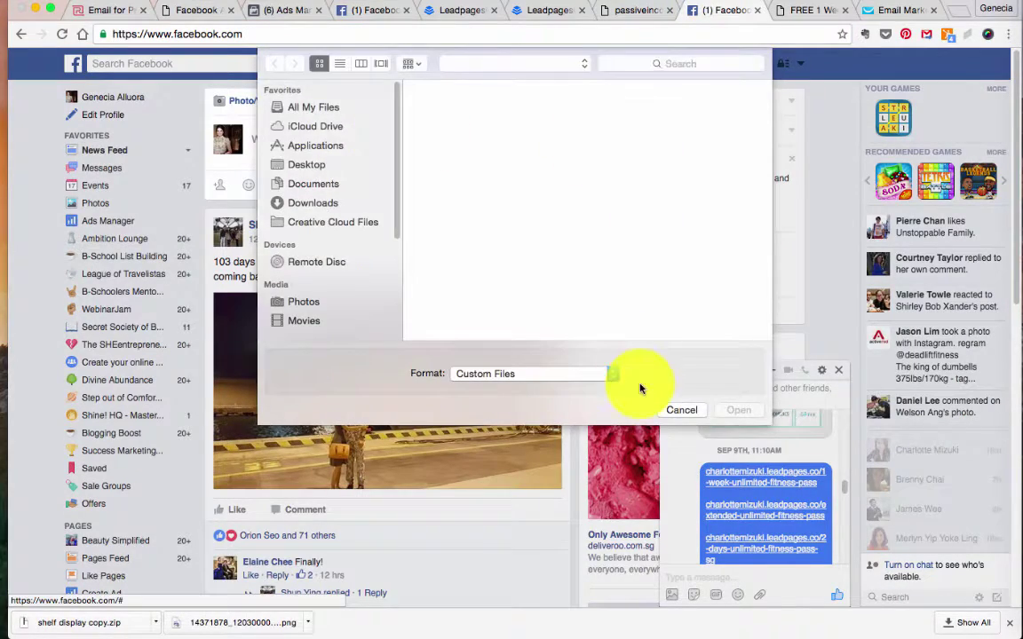
click(681, 411)
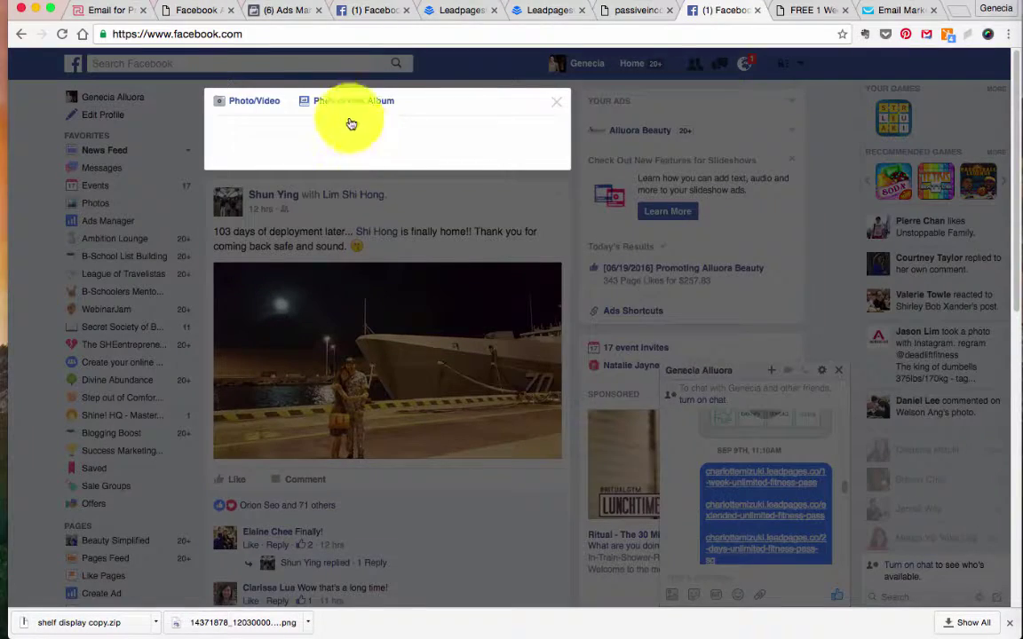
click(268, 102)
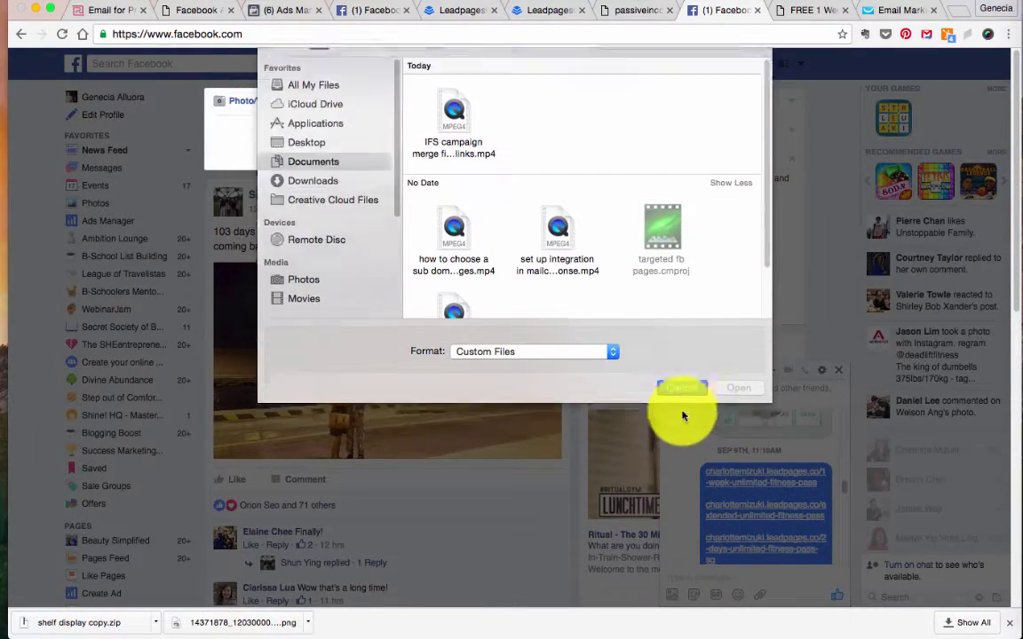
click(680, 413)
- On the Facebook profile, enter the published passiveincomeforgirls page link in a new status post and examine its link preview
click(293, 133)
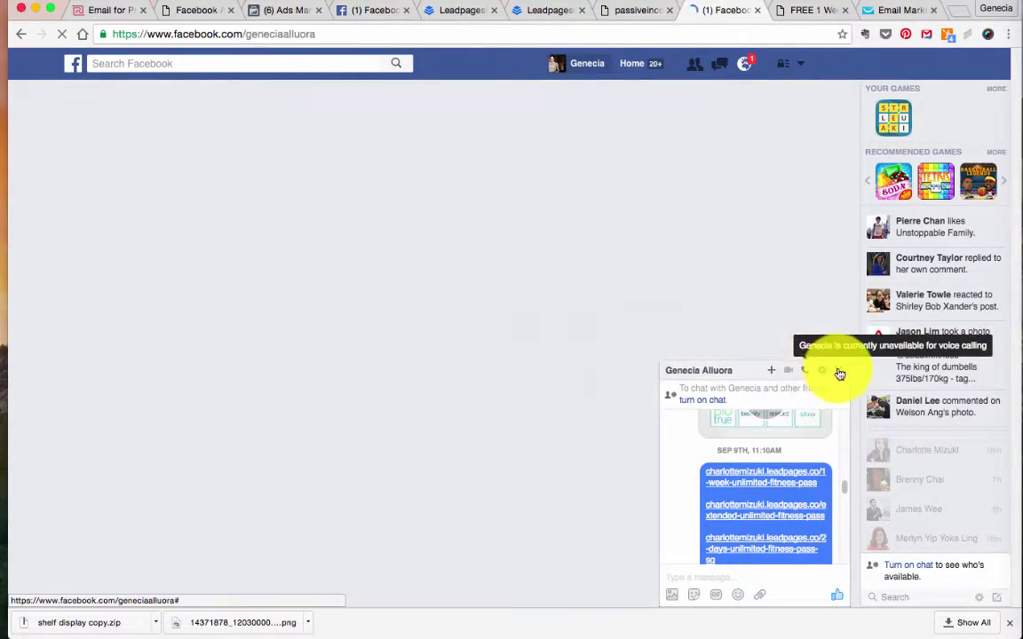
click(838, 370)
click(433, 290)
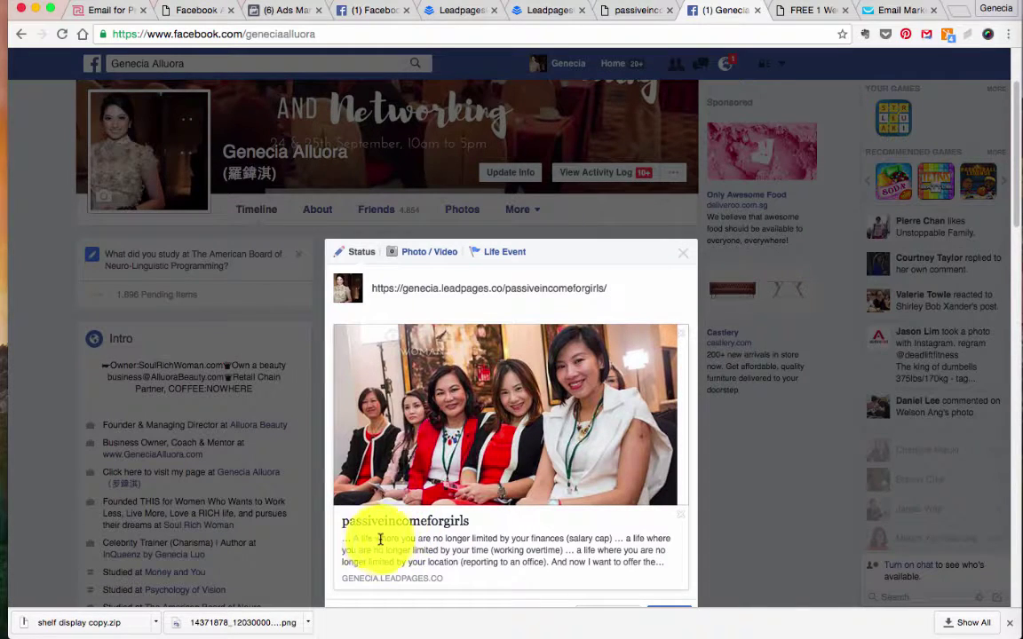
scroll(471, 558, down, 2)
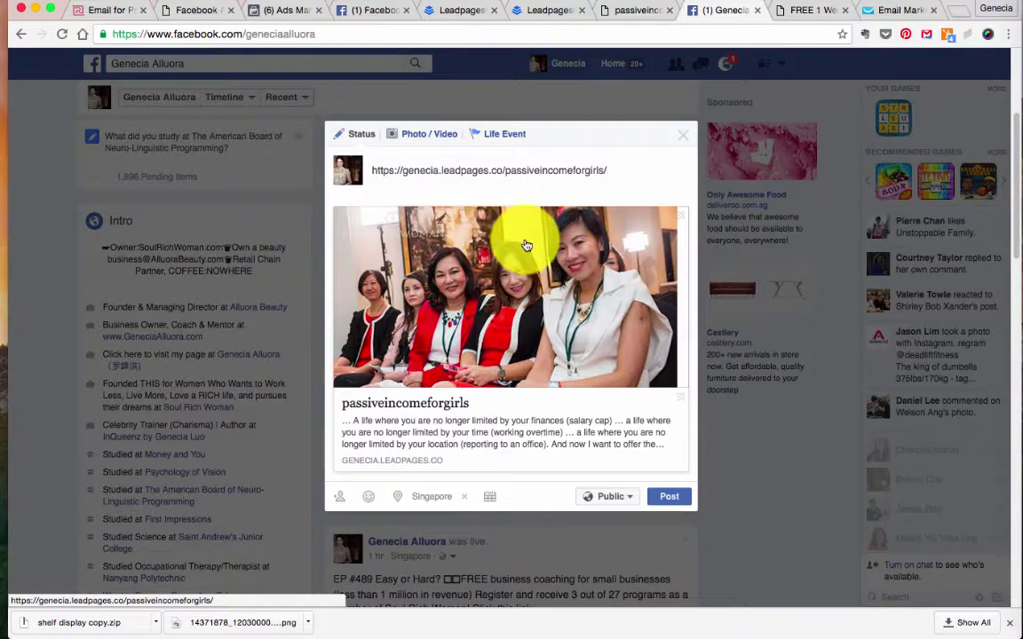
- Return to the demo for you page in Leadpages and review the SEO keywords field and the Facebook title, description and thumbnail settings
click(630, 11)
click(551, 11)
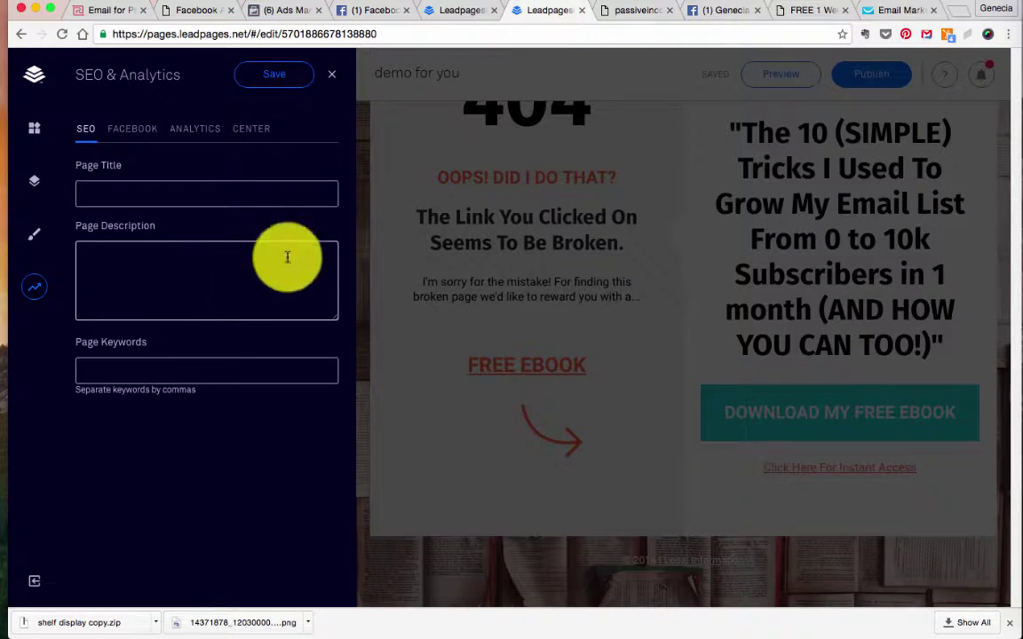
click(140, 364)
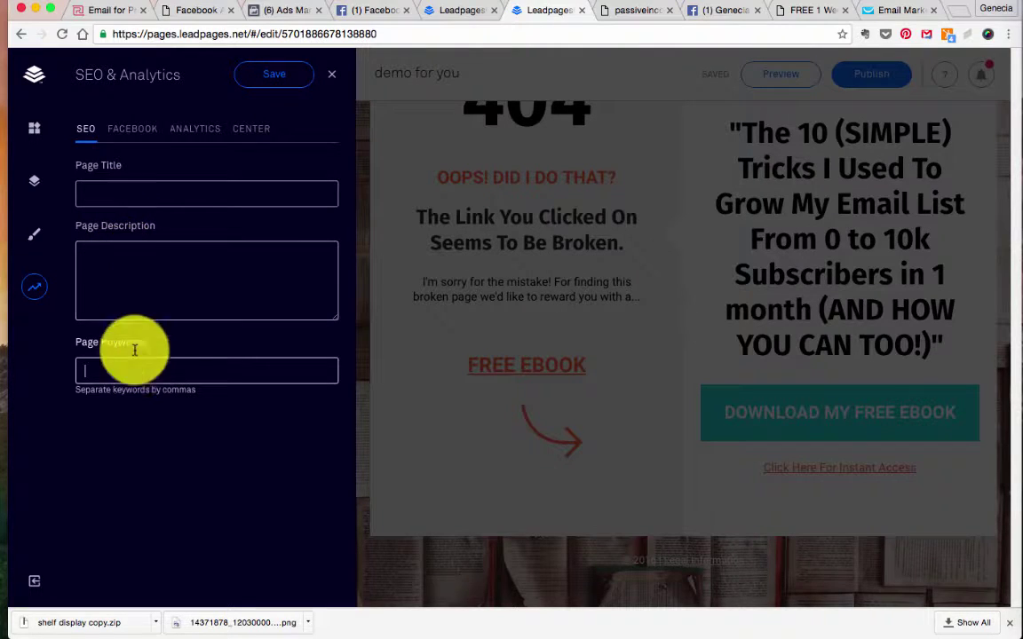
click(130, 130)
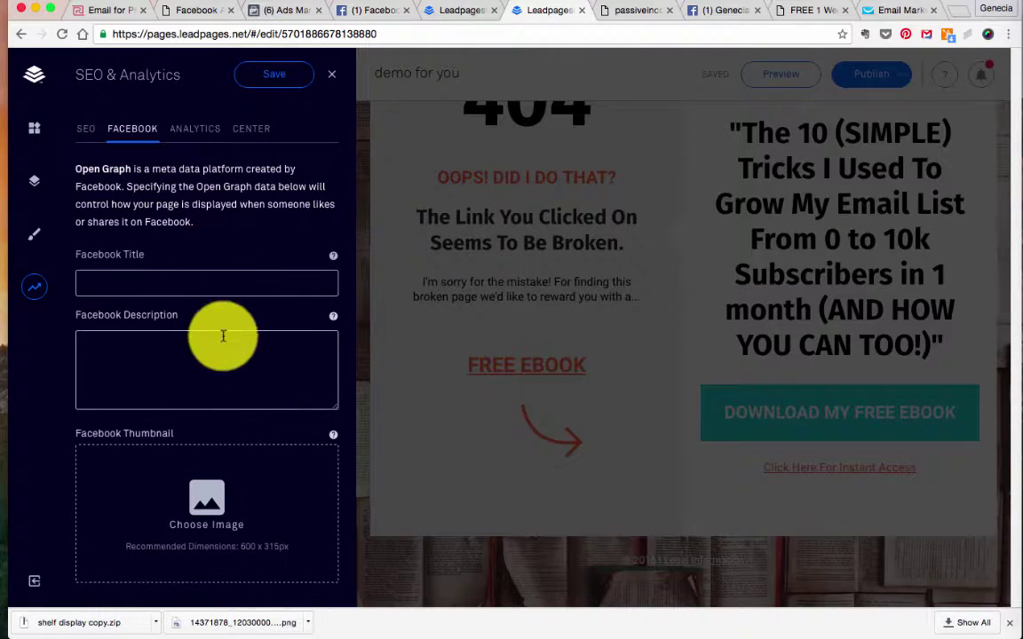
click(197, 282)
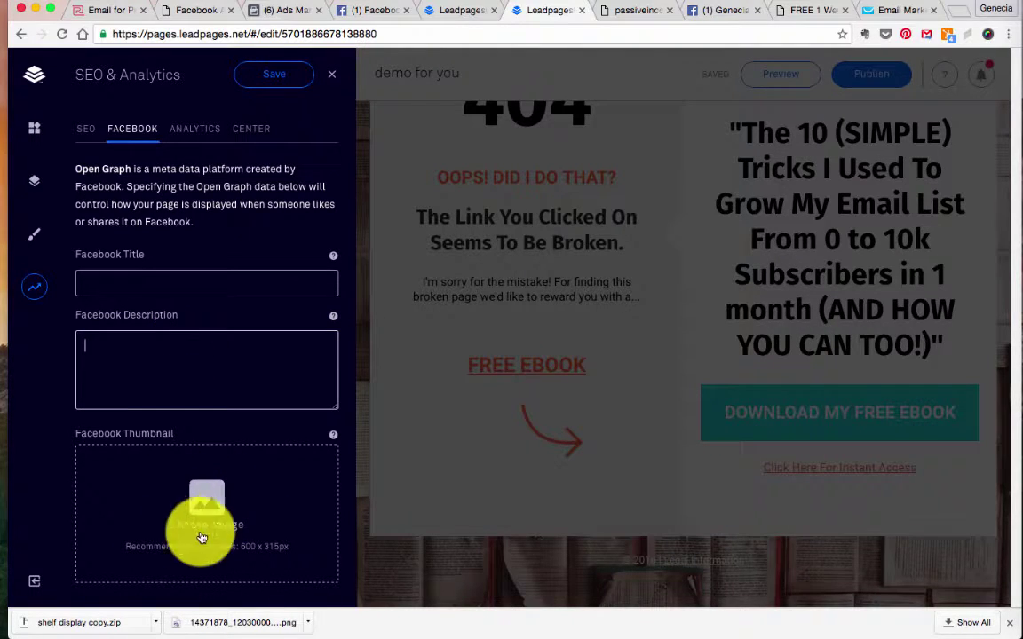
- Compare the Facebook sharing settings in Leadpages with the link preview in the Facebook status post, ending back in the page editor
click(628, 12)
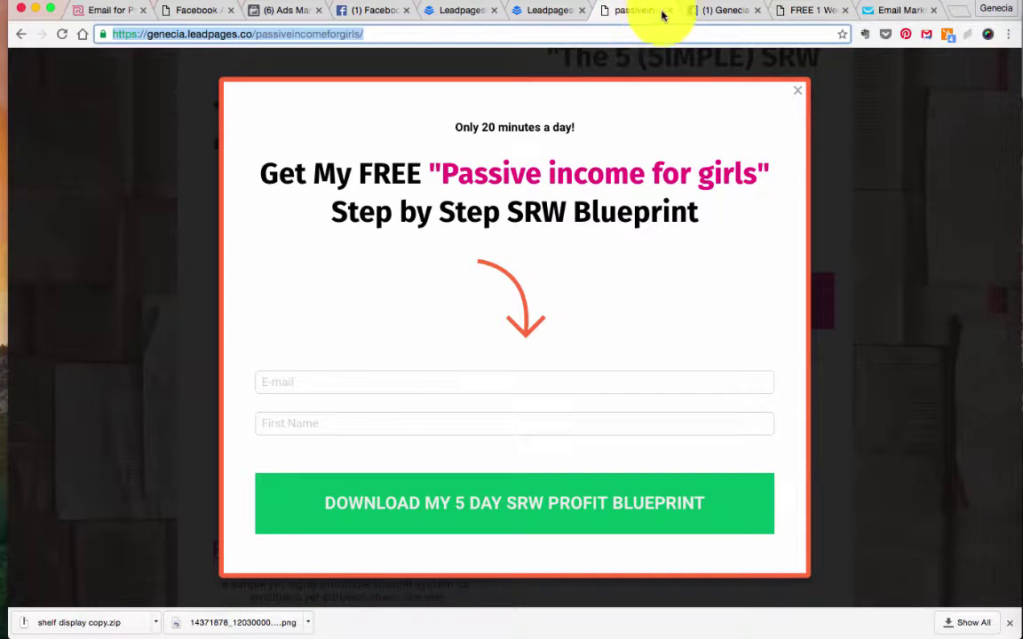
drag(701, 13, 632, 11)
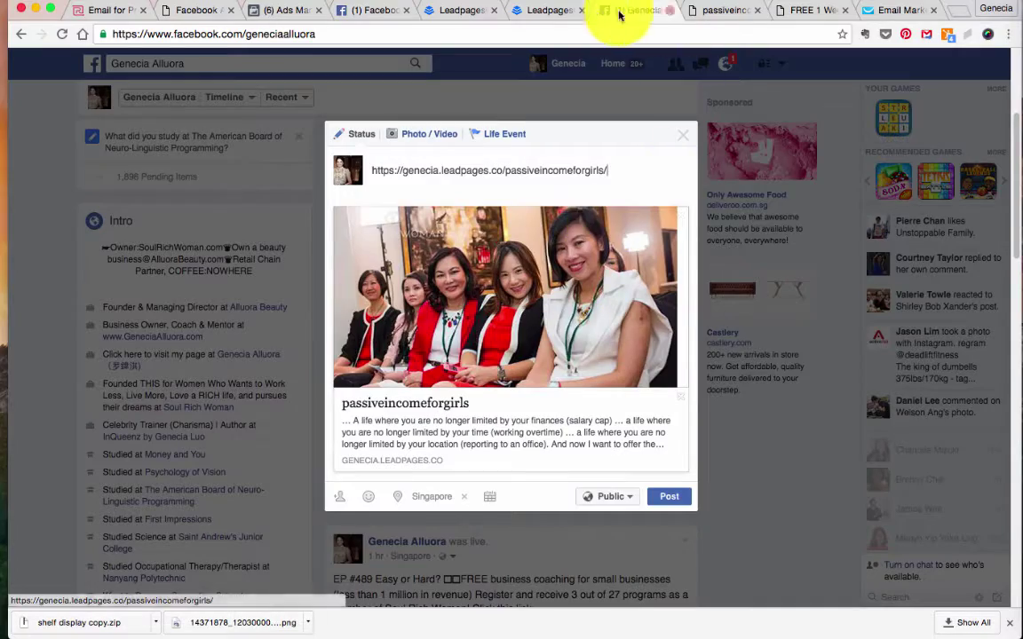
click(544, 13)
click(636, 13)
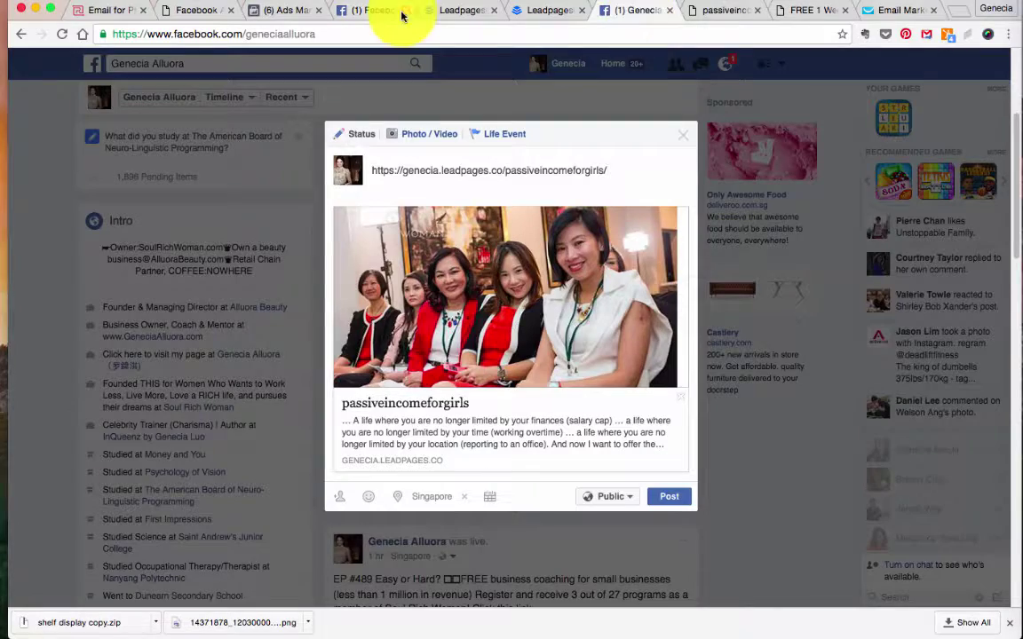
click(532, 11)
click(611, 11)
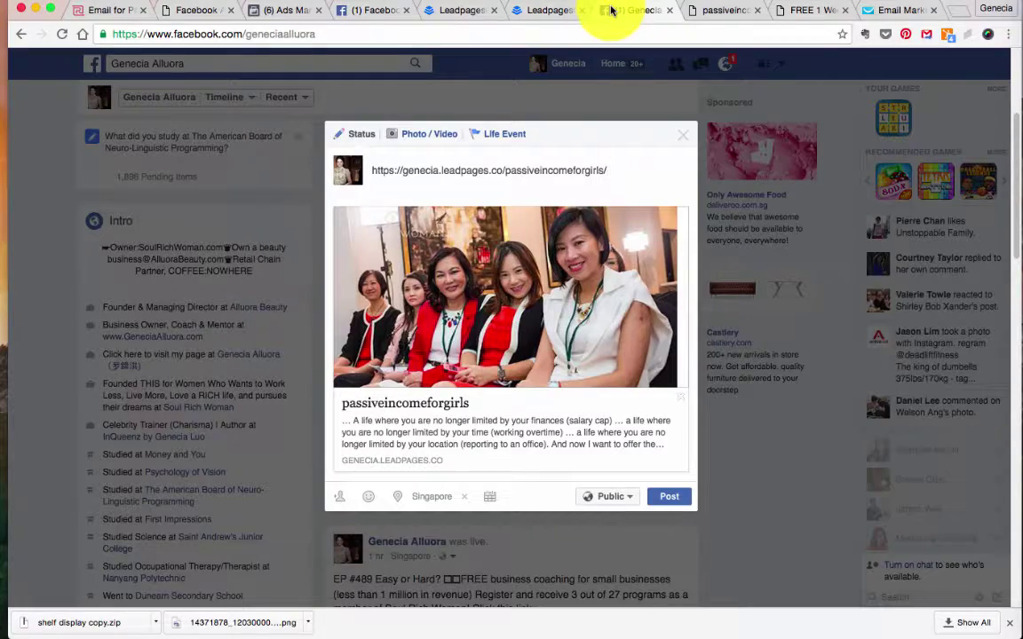
click(531, 10)
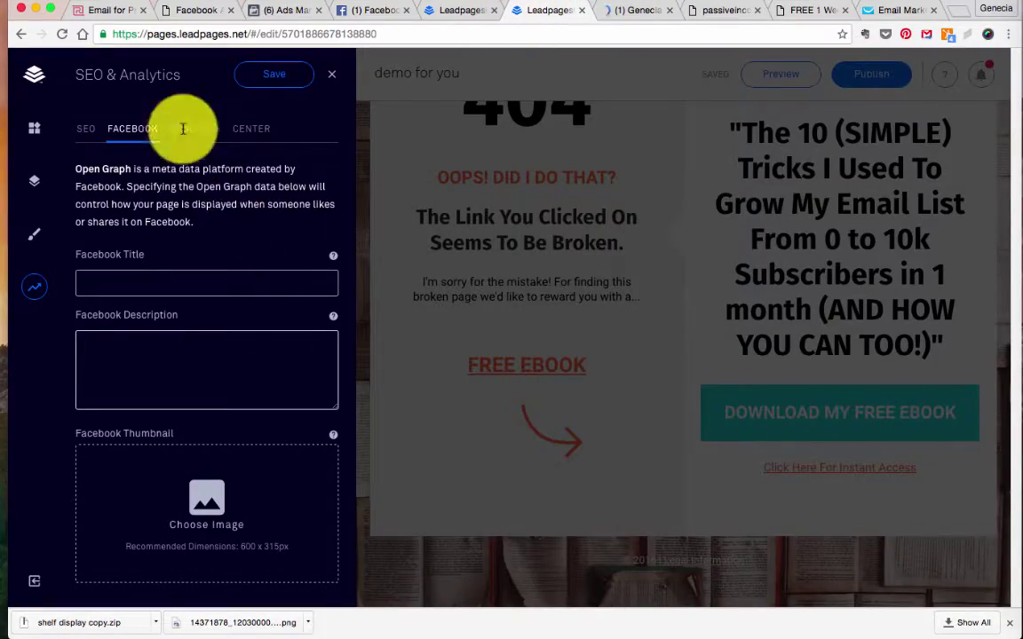
- Close the SEO & Analytics settings and look over the demo page from the logo to the download button
click(333, 77)
scroll(430, 231, up, 3)
scroll(422, 238, down, 1)
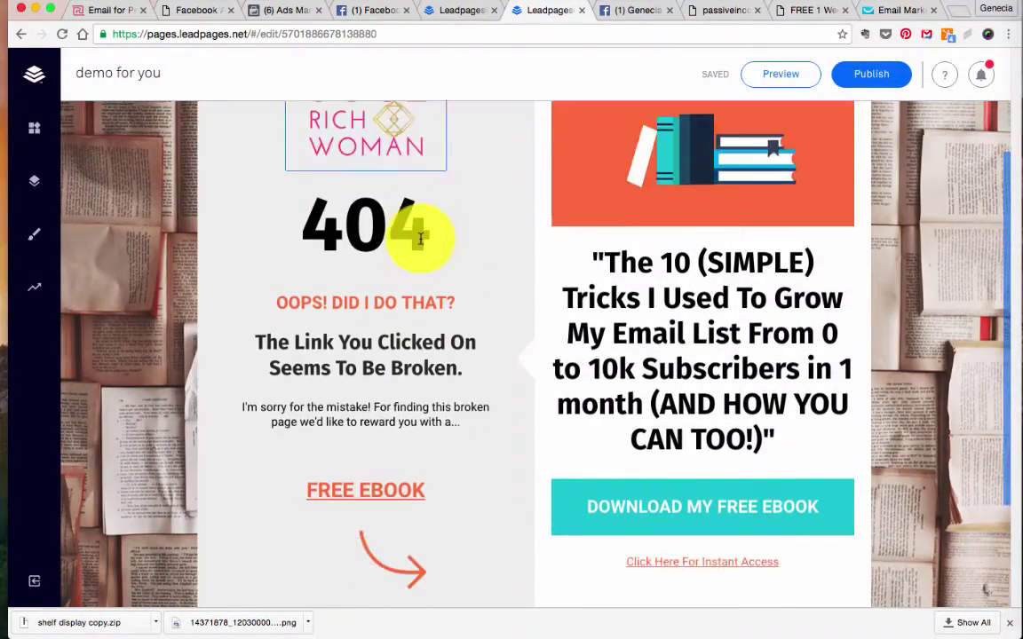
scroll(419, 238, up, 1)
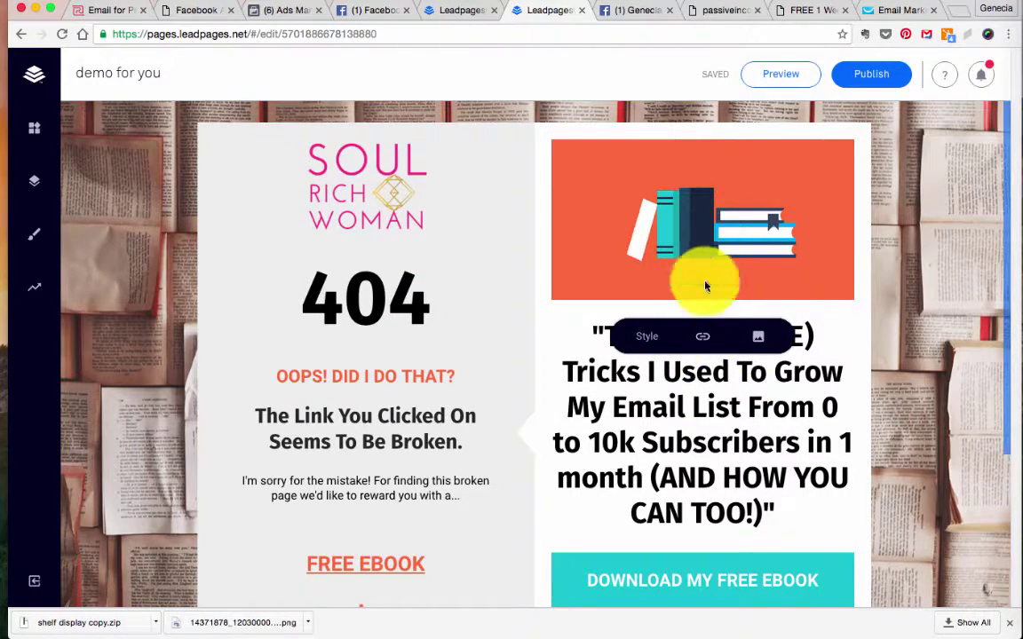
scroll(696, 436, down, 3)
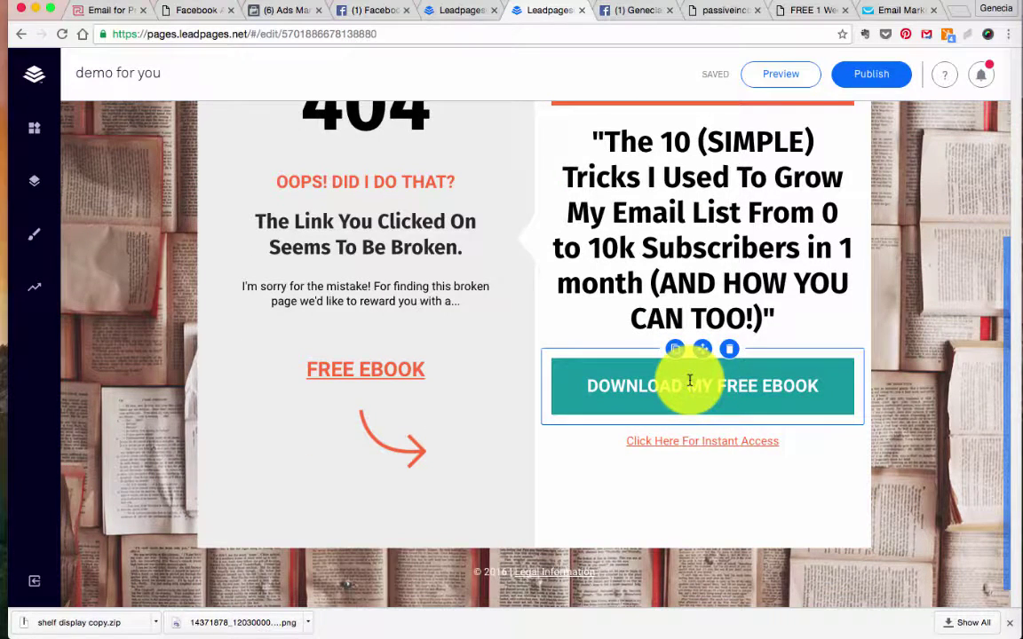
- Open My Leadbox 1, linked to the Download My Free Ebook button, for customizing
click(689, 379)
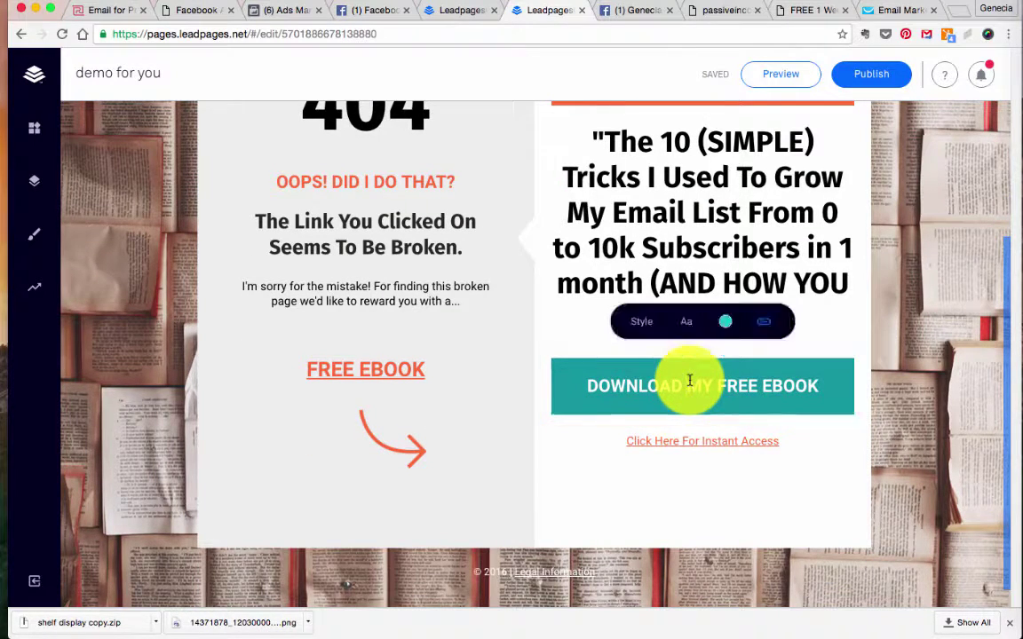
click(768, 326)
click(609, 10)
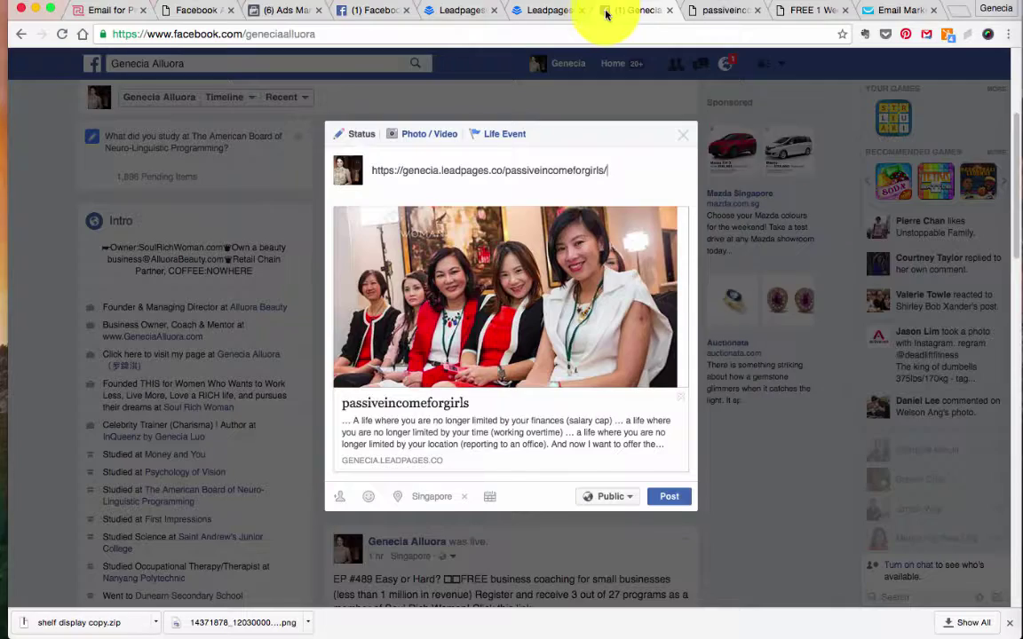
click(471, 13)
click(543, 18)
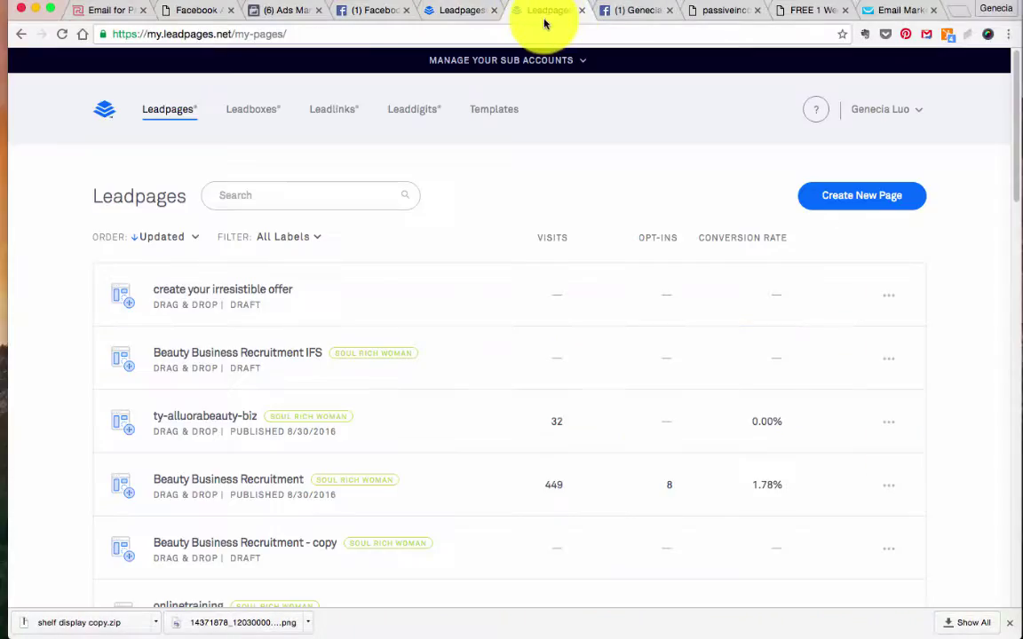
drag(687, 11, 640, 16)
click(545, 13)
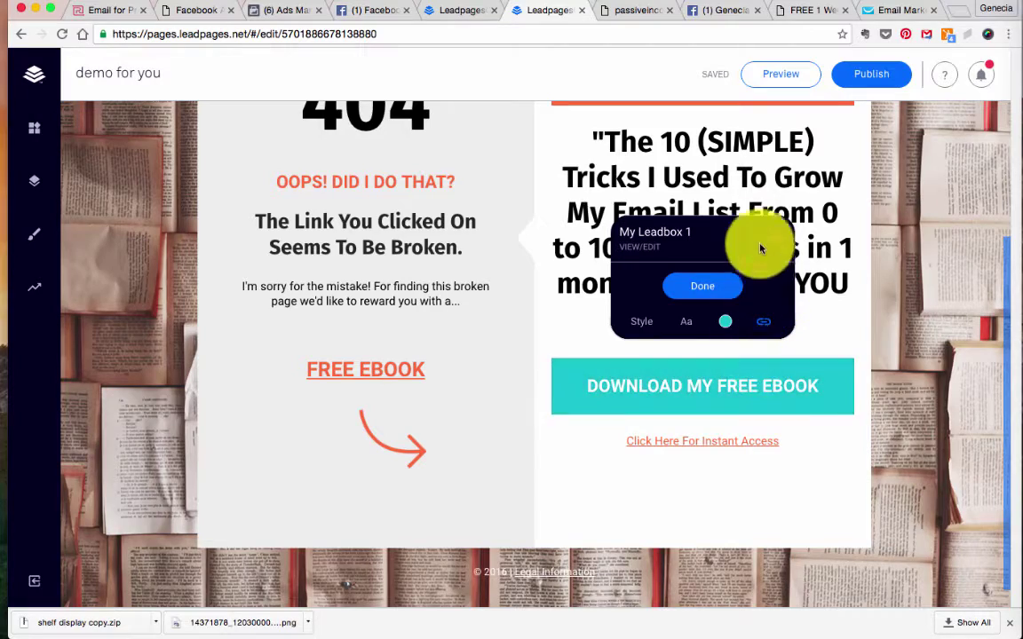
click(626, 244)
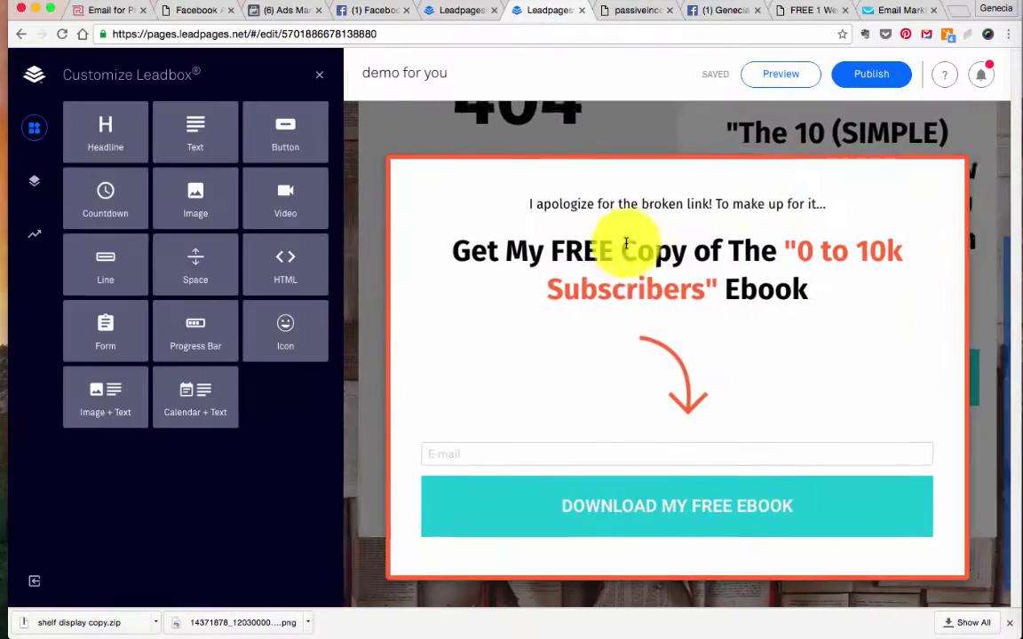